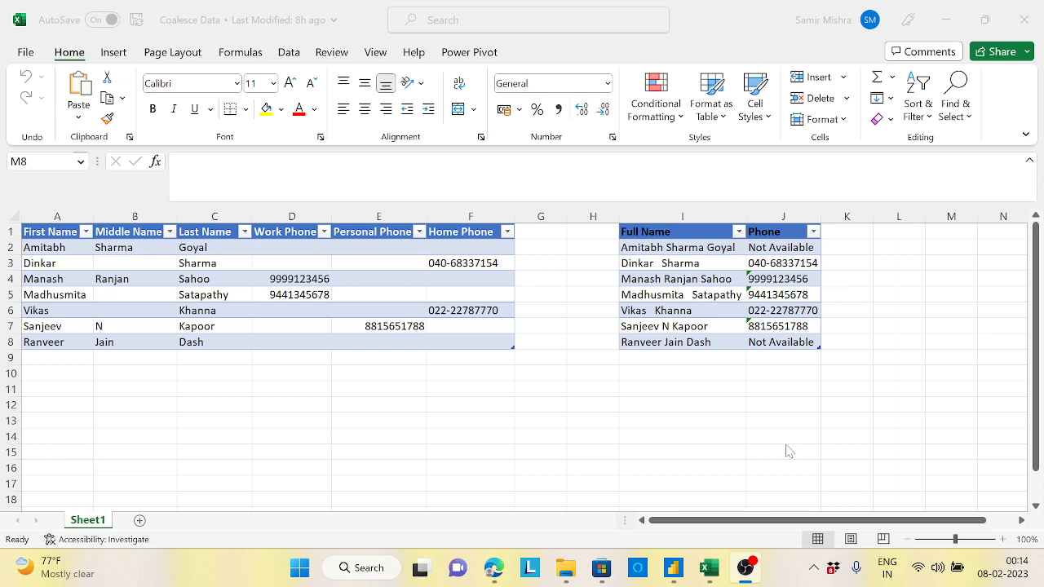
Switch to the Coalesce Data workbook and examine the First Name, Middle Name and Last Name columns, including the blank middle names
left_click(710, 568)
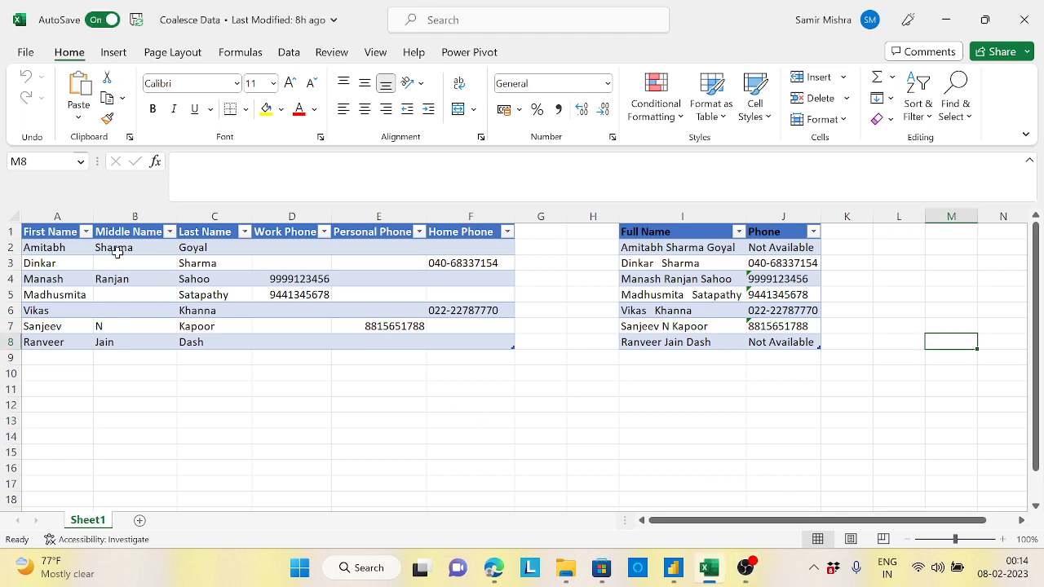
left_click(59, 221)
left_click_drag(55, 232, 506, 344)
left_click(85, 234)
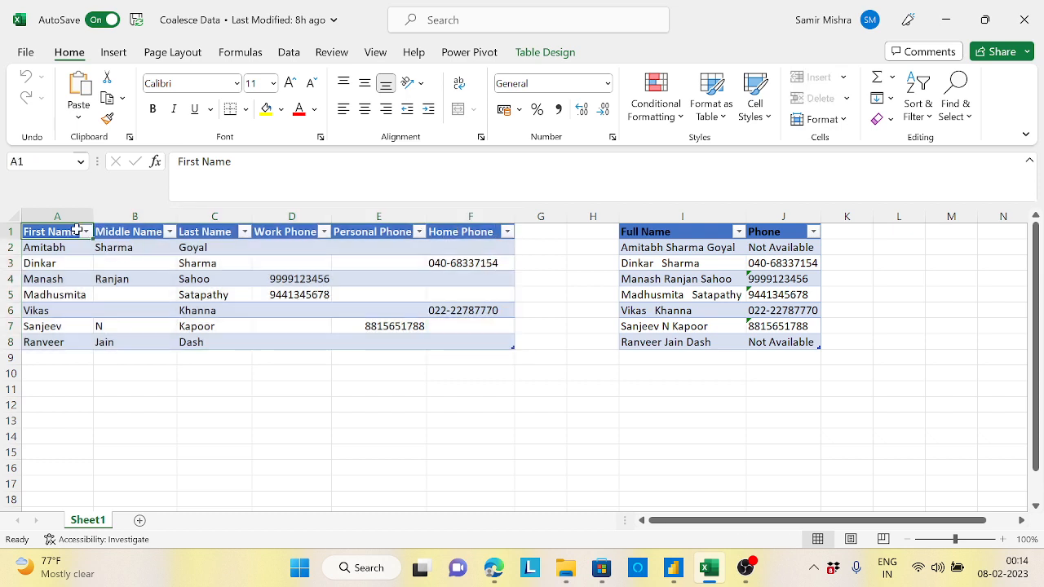
left_click(123, 231)
left_click(185, 231)
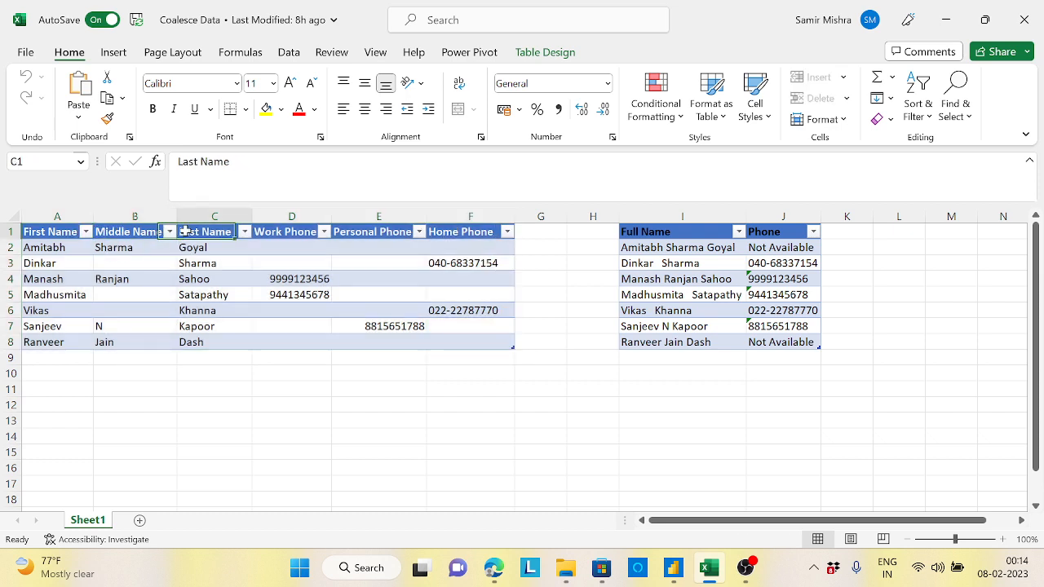
left_click(110, 263)
left_click(110, 295)
left_click(109, 312)
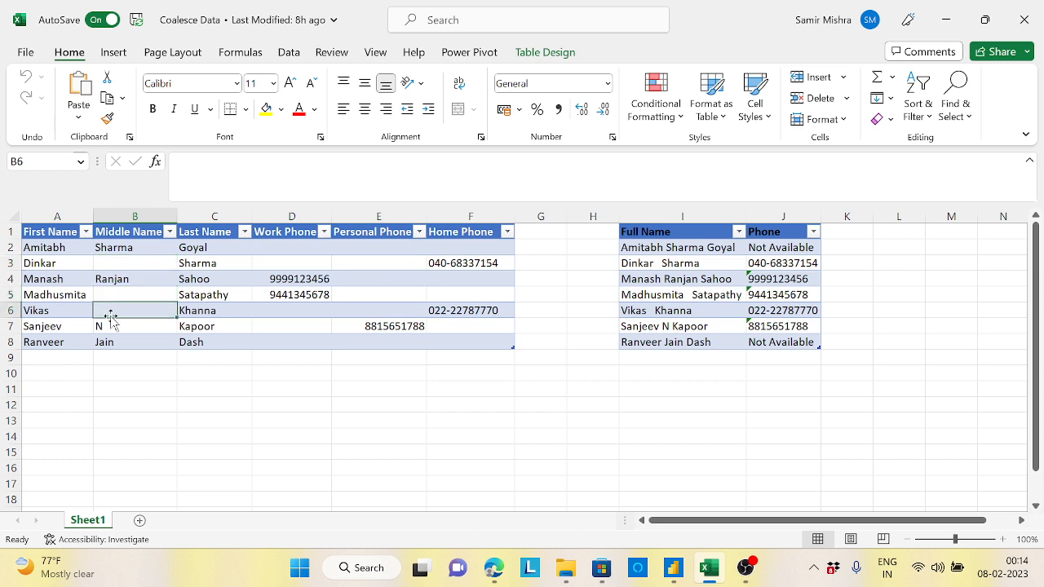
left_click(108, 326)
left_click(110, 343)
left_click(124, 312)
left_click(217, 239)
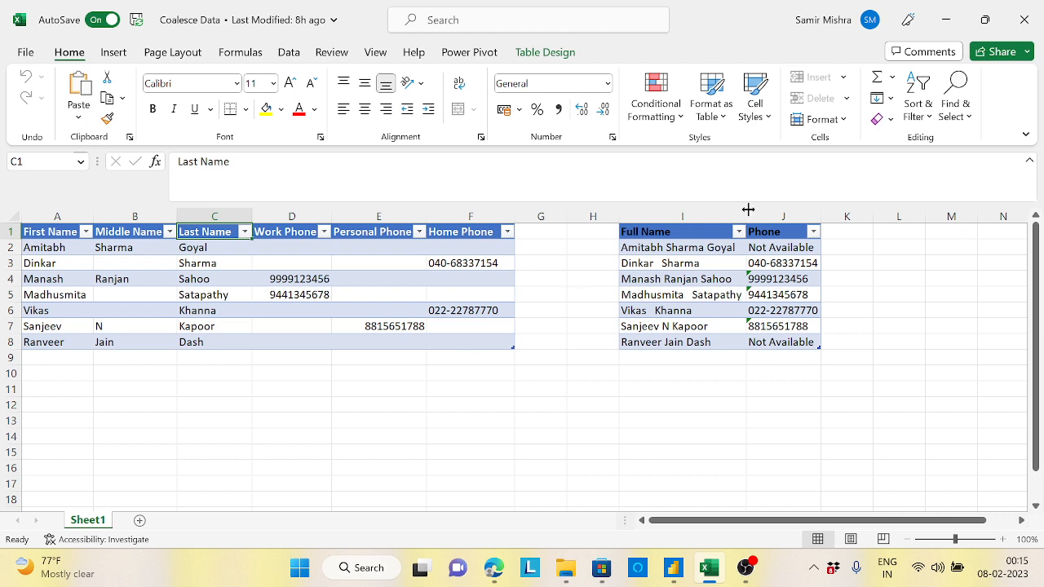
Compare the Work, Personal and Home Phone columns and their row 2 entries with the Phone column of the Full Name table
left_click(771, 241)
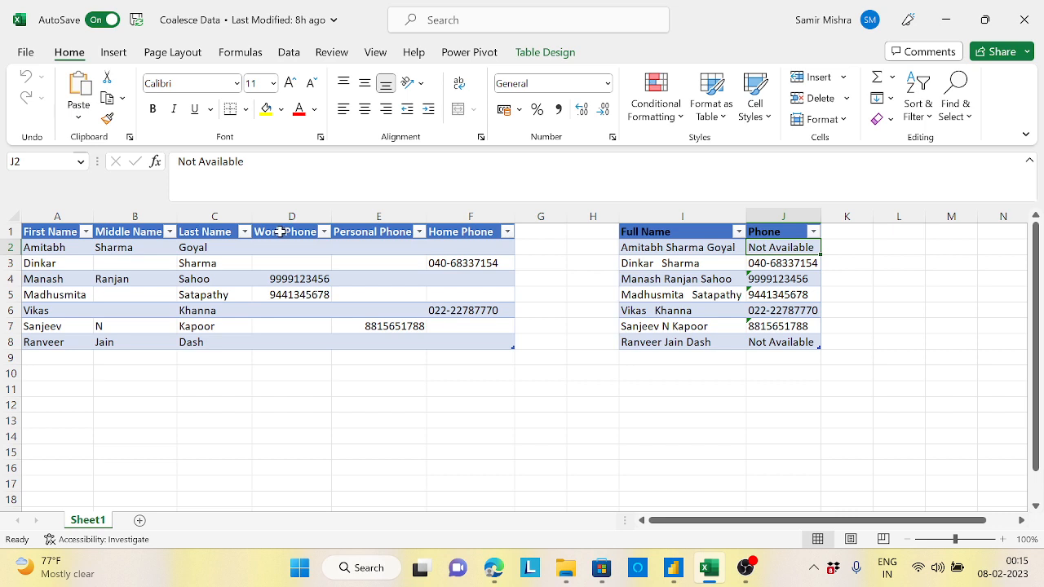
left_click_drag(280, 231, 463, 234)
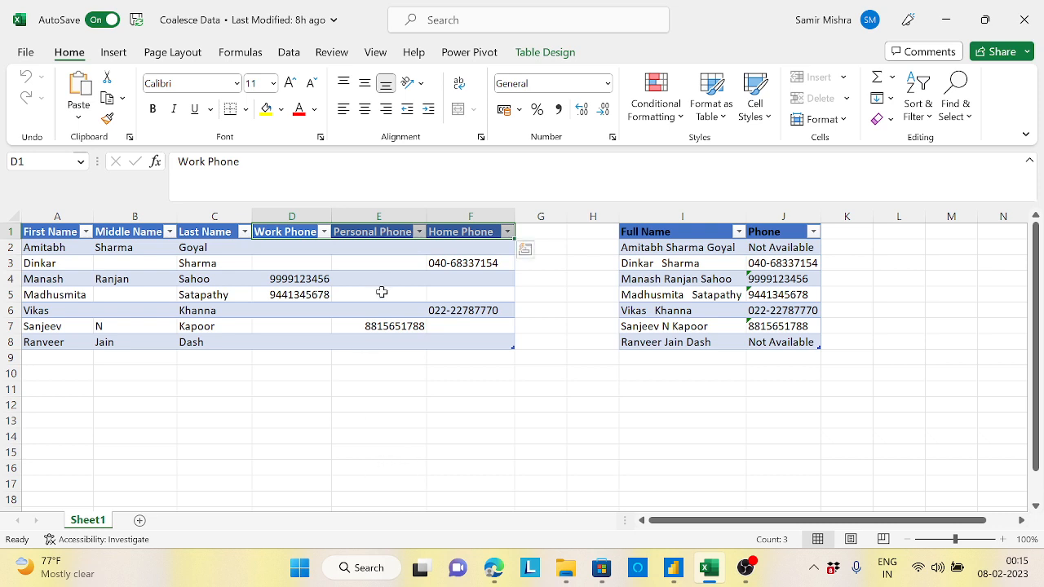
left_click(380, 244)
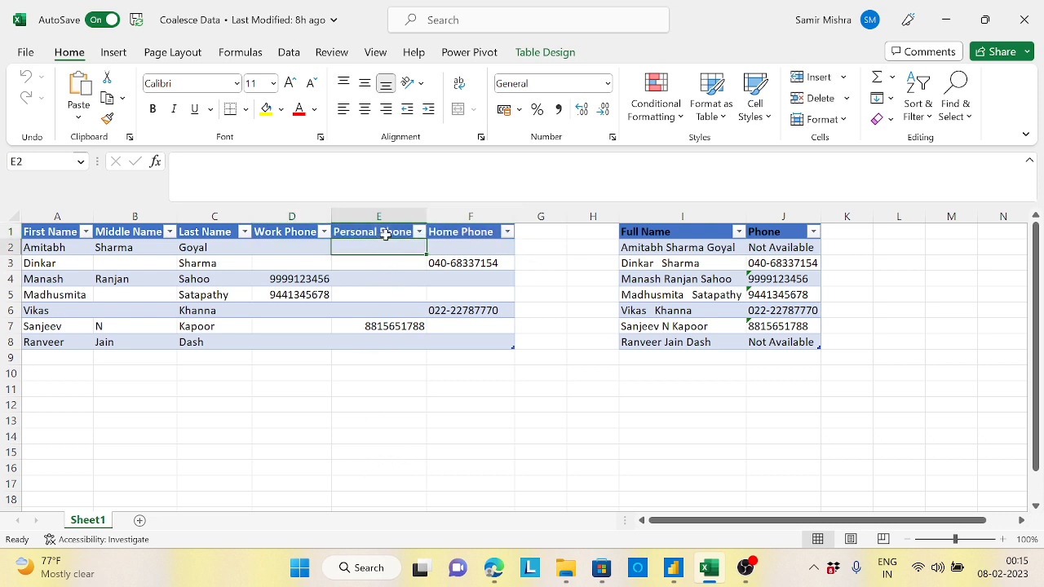
left_click(391, 231)
left_click(474, 233)
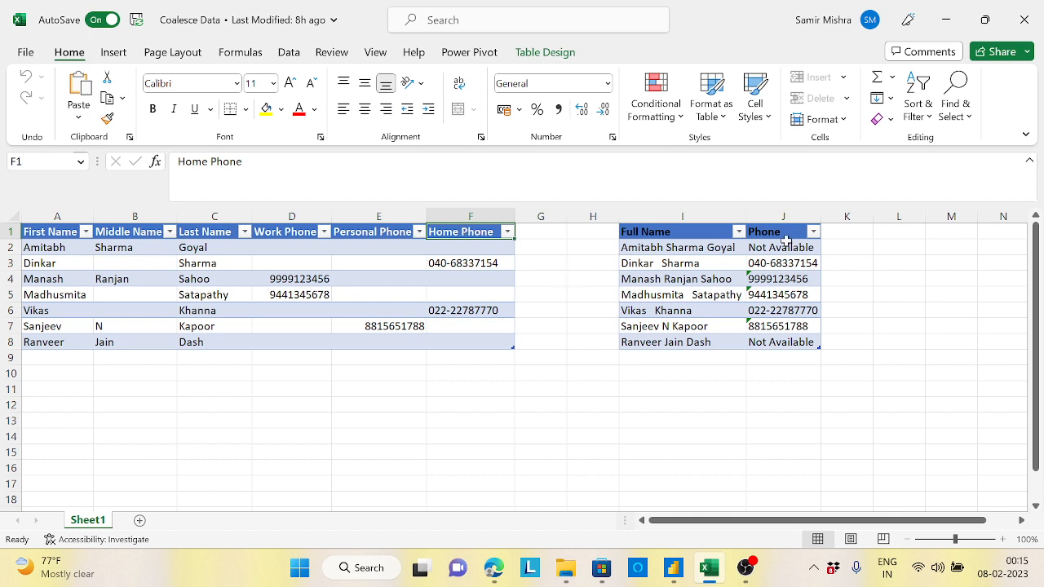
left_click(283, 249)
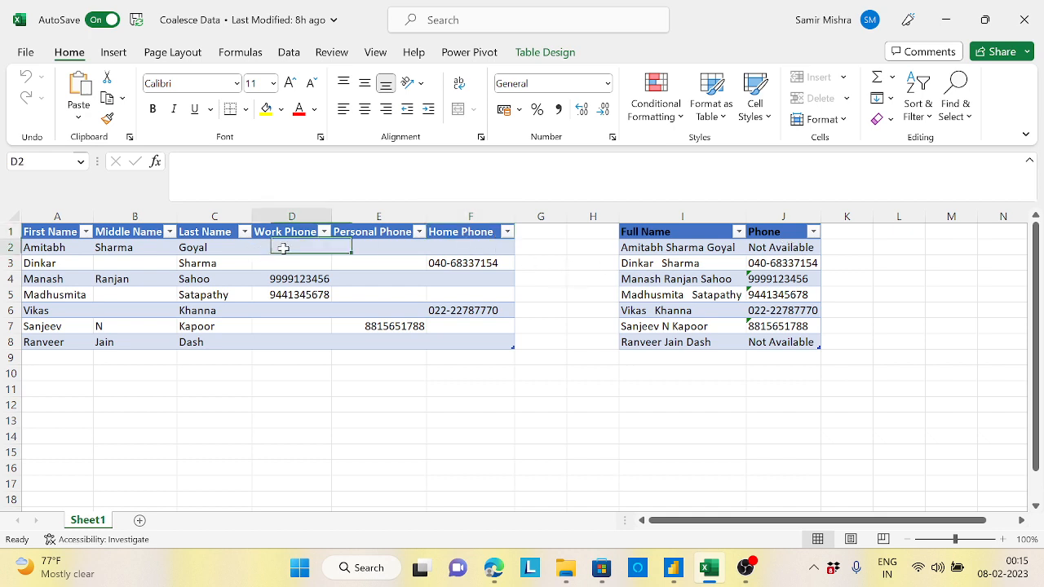
left_click_drag(282, 249, 478, 251)
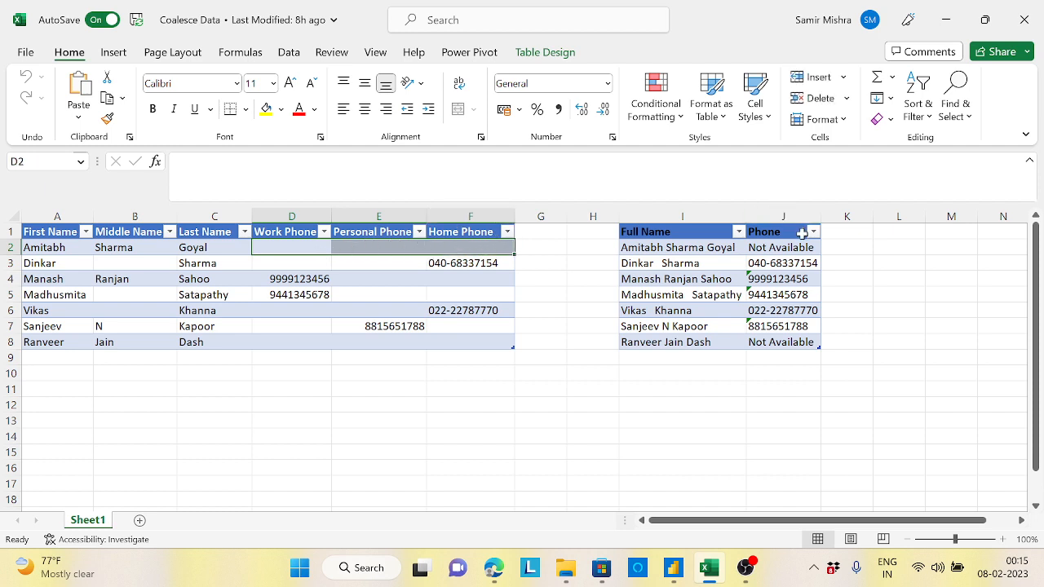
left_click(784, 248)
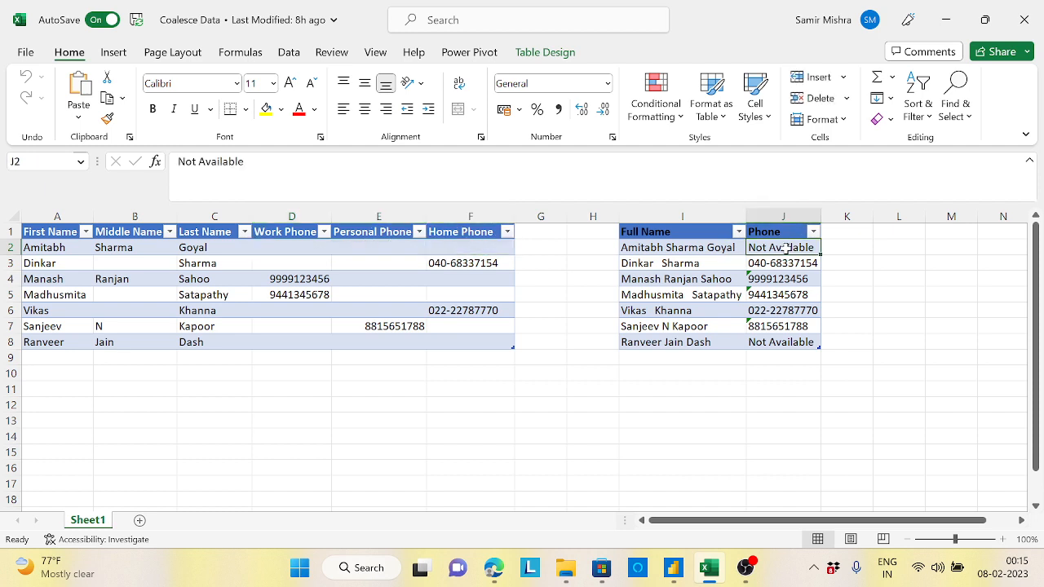
Examine how the phone entries in rows 2 to 4 of the source table map to the single Phone column of the result table
left_click_drag(305, 264, 457, 274)
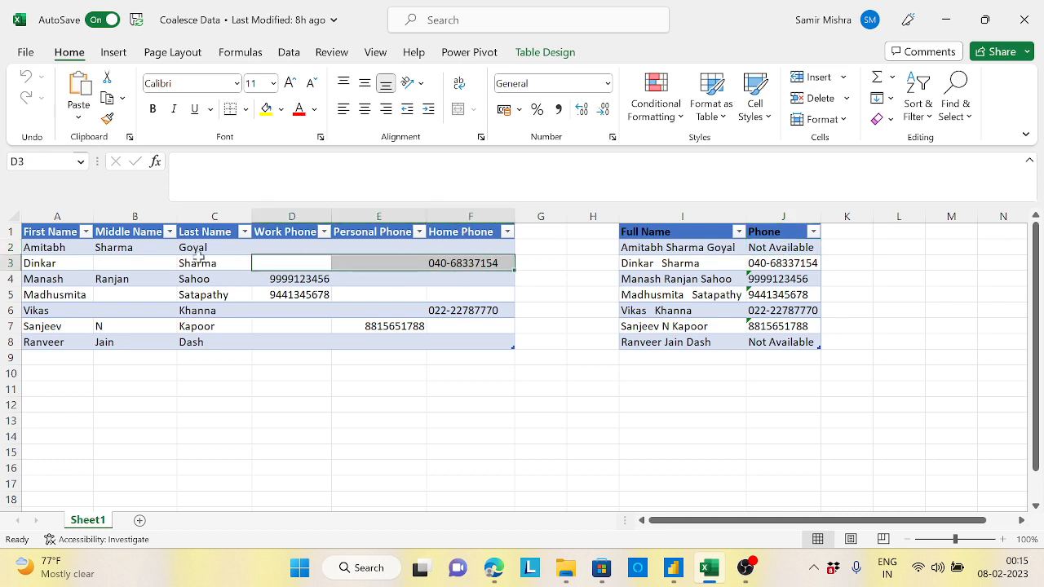
left_click(279, 260)
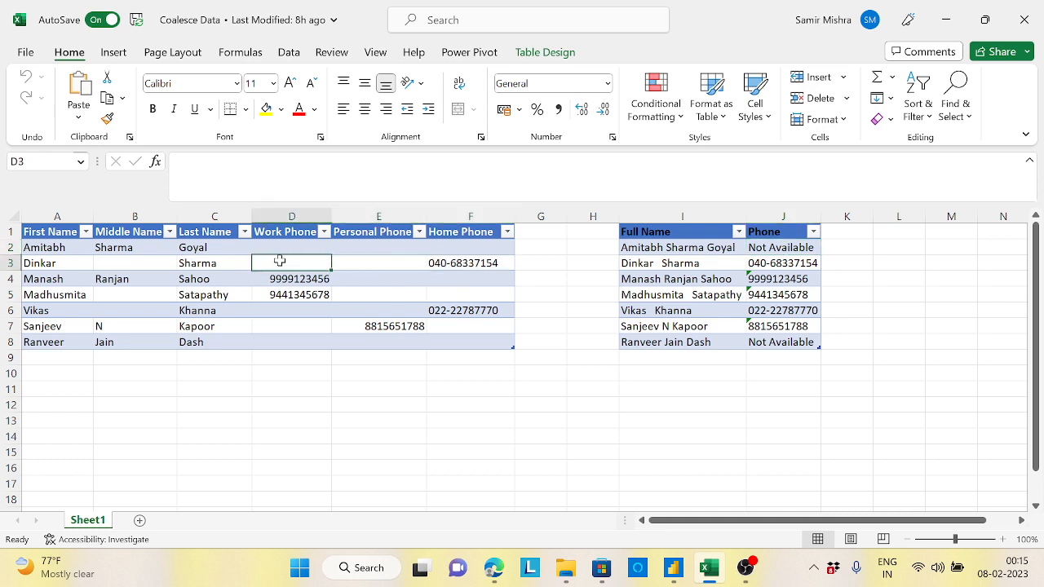
left_click(472, 266)
left_click(389, 267)
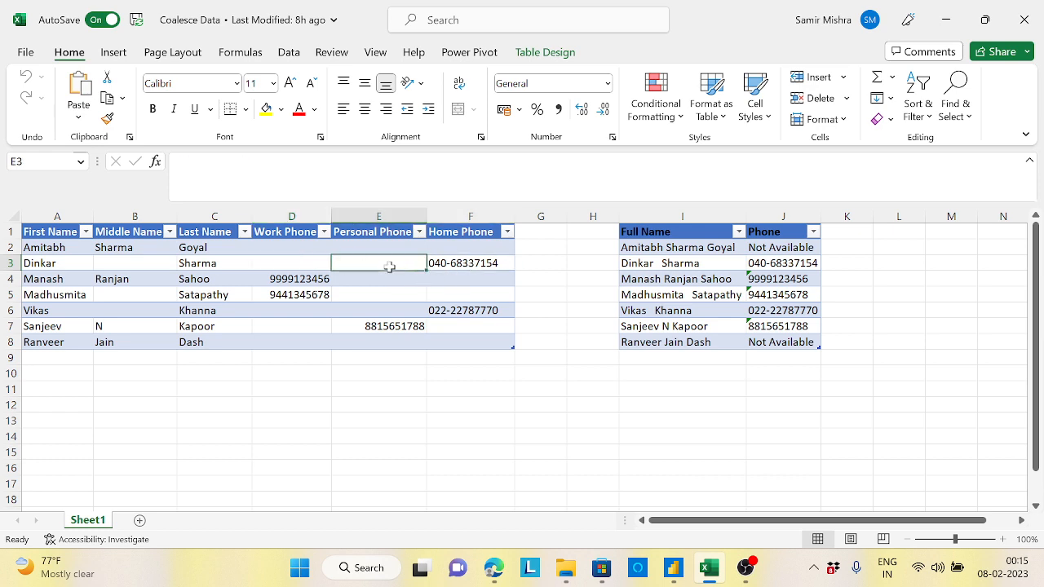
left_click(296, 263)
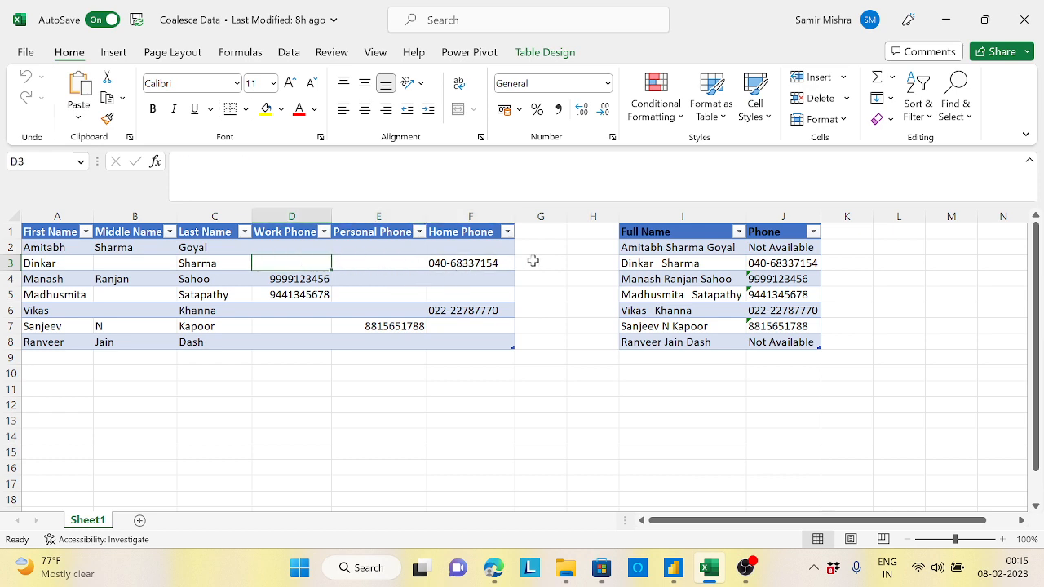
left_click(469, 261)
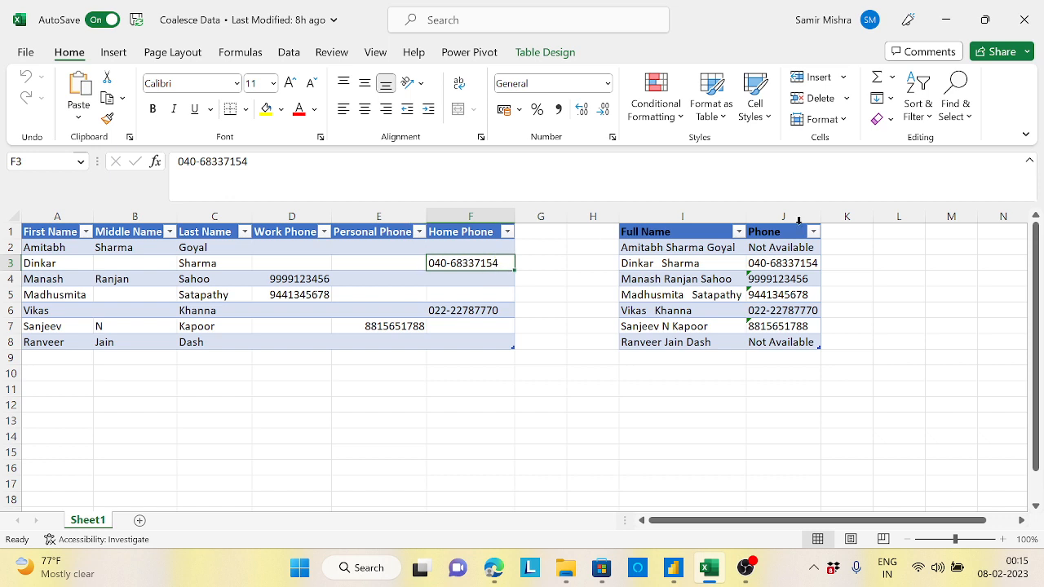
left_click(775, 264)
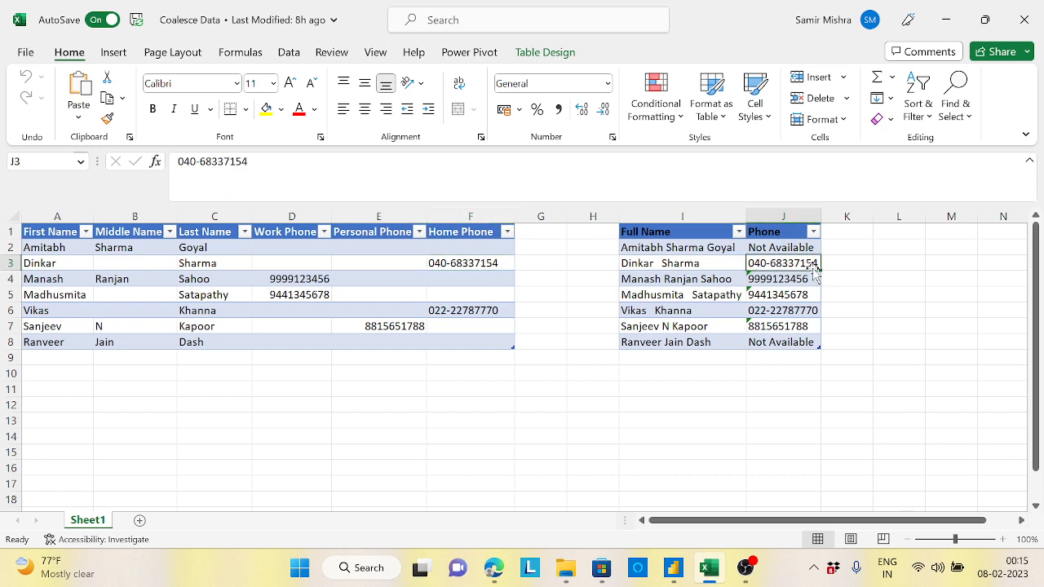
left_click(281, 280)
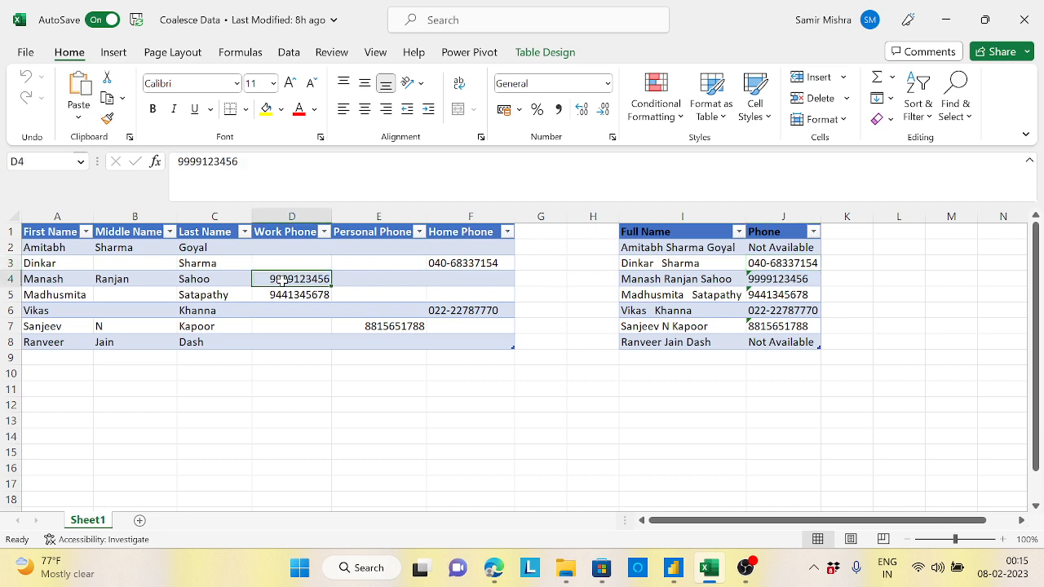
left_click_drag(375, 282, 489, 283)
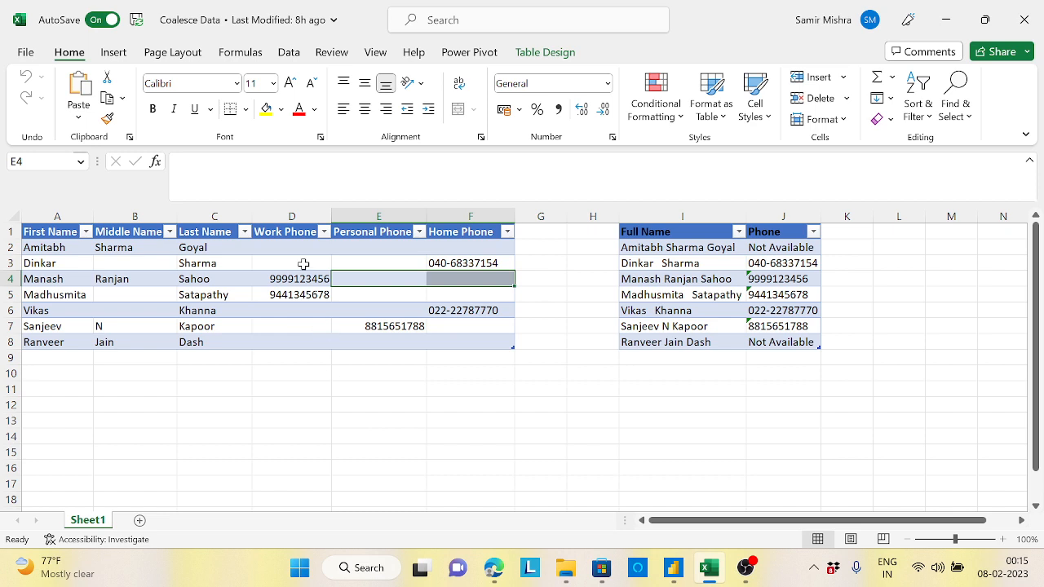
left_click_drag(292, 261, 467, 258)
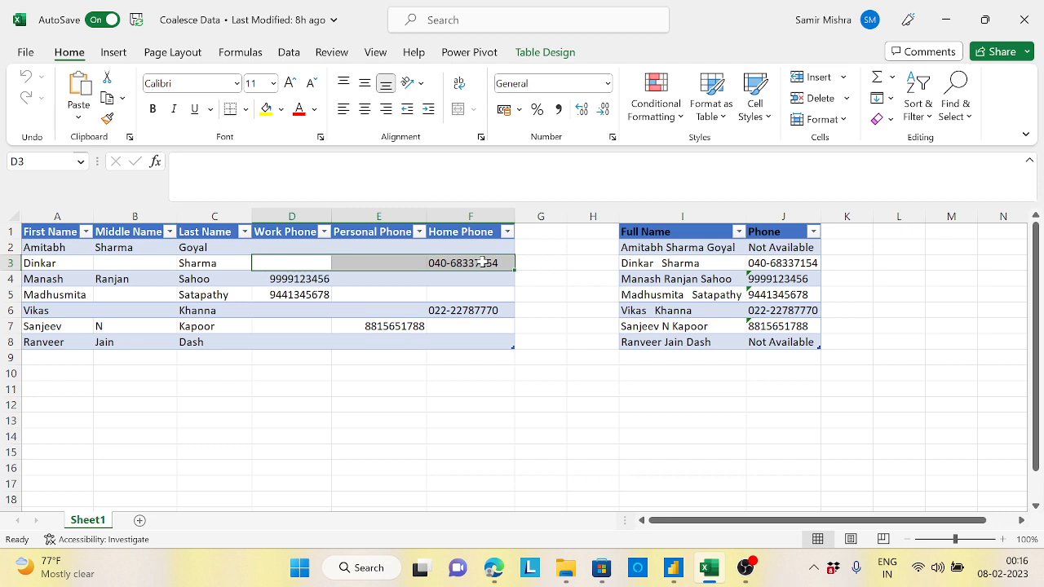
left_click_drag(310, 247, 461, 248)
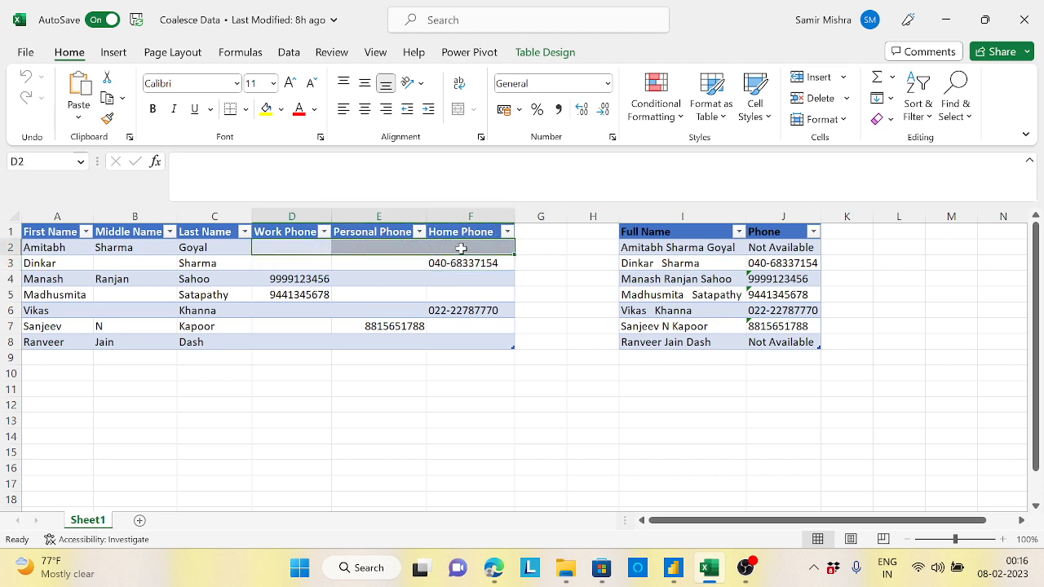
left_click(758, 248)
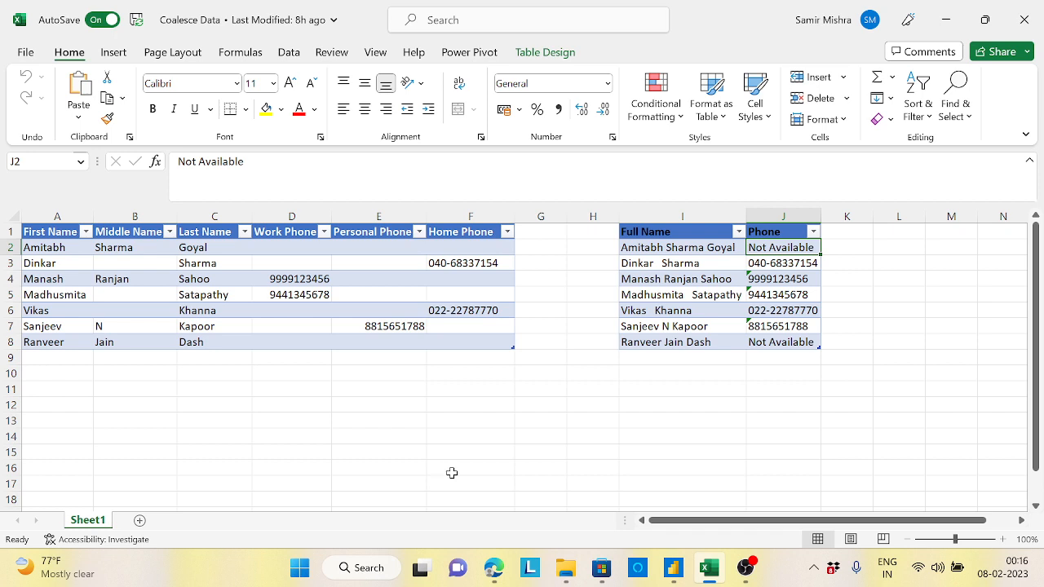
Switch to Power BI Desktop and create a Customer calculated column Name = Customer[First Name]&Customer[Middle Name]&Customer[Last Name]
left_click(674, 574)
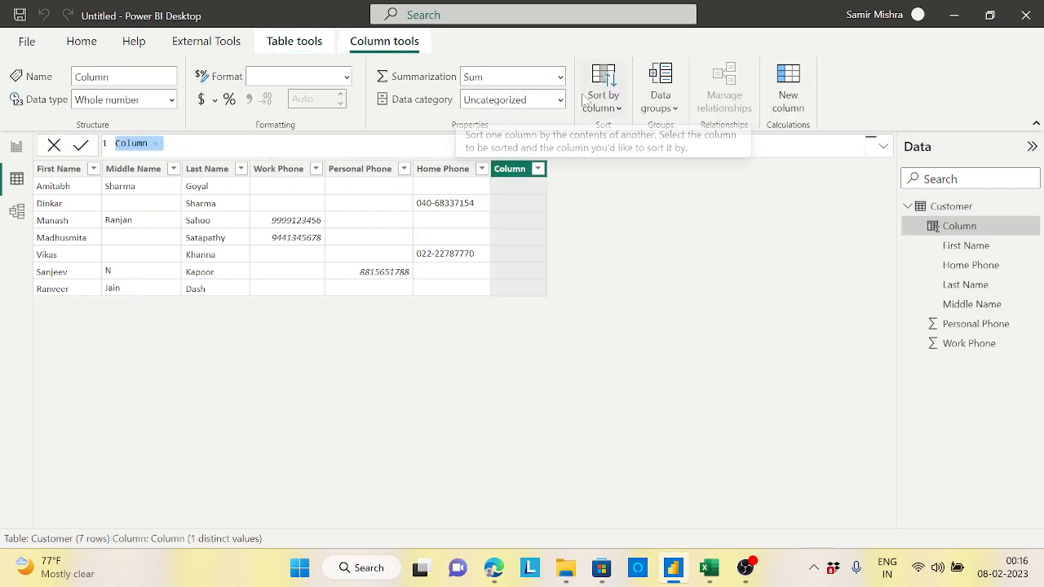
type("Name")
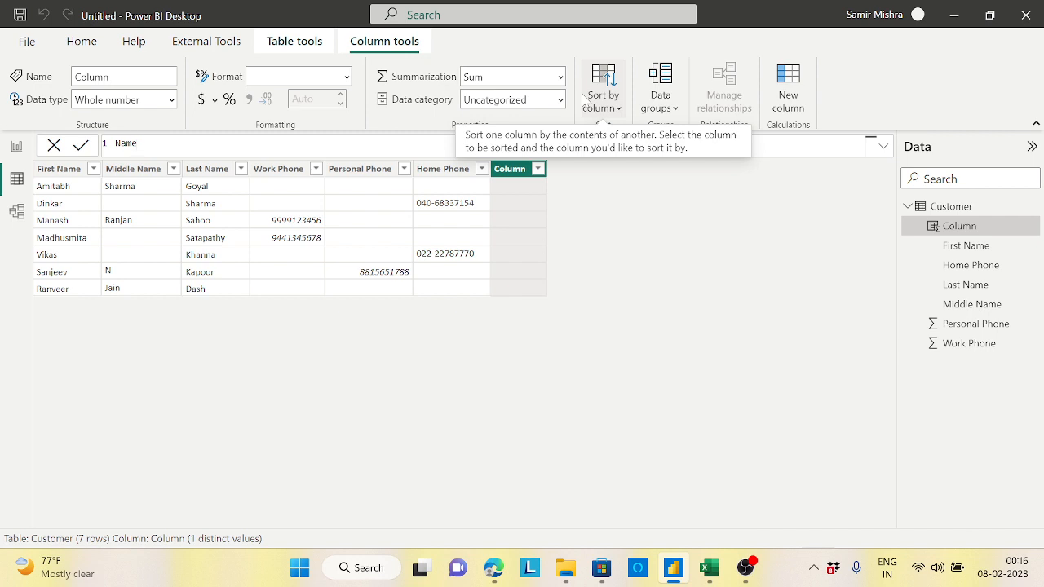
type("= first")
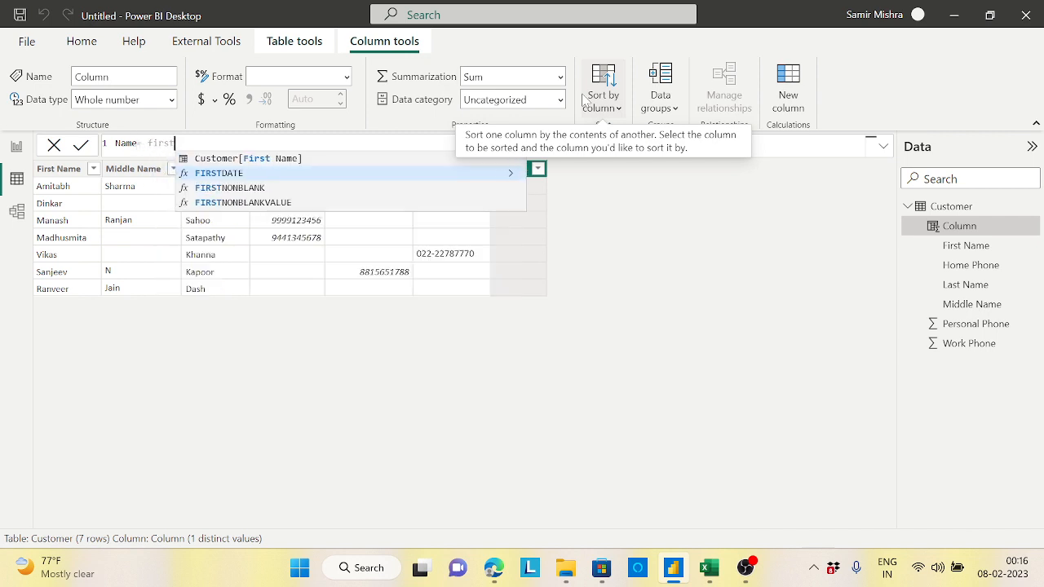
left_click(299, 160)
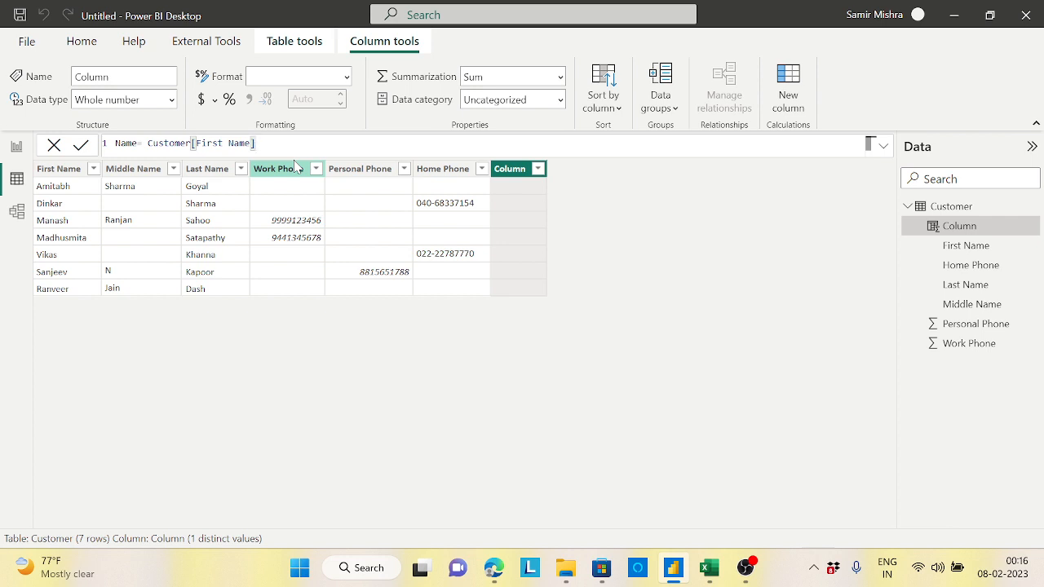
type("&midd")
left_click(339, 160)
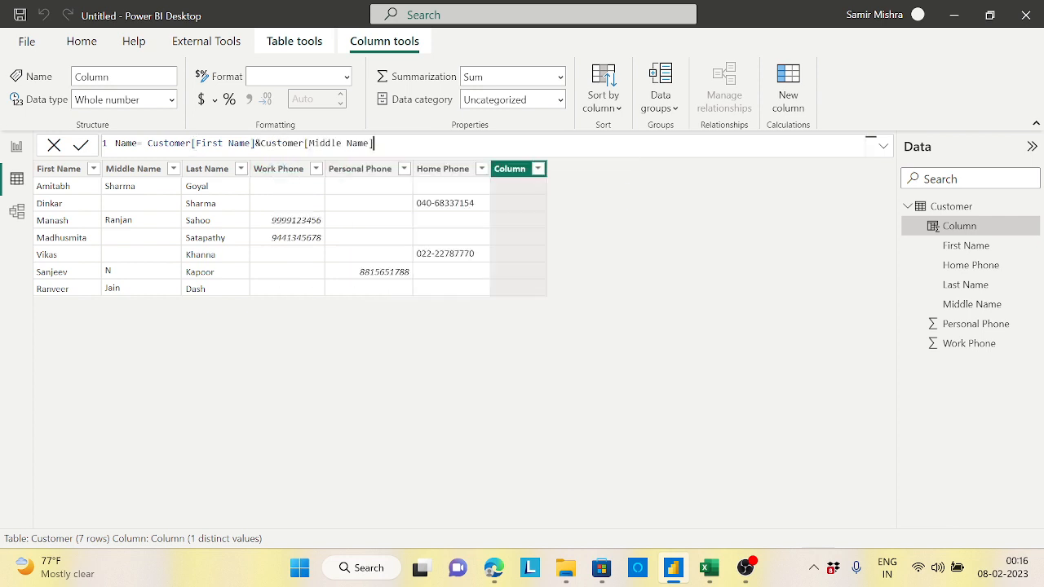
type("&last")
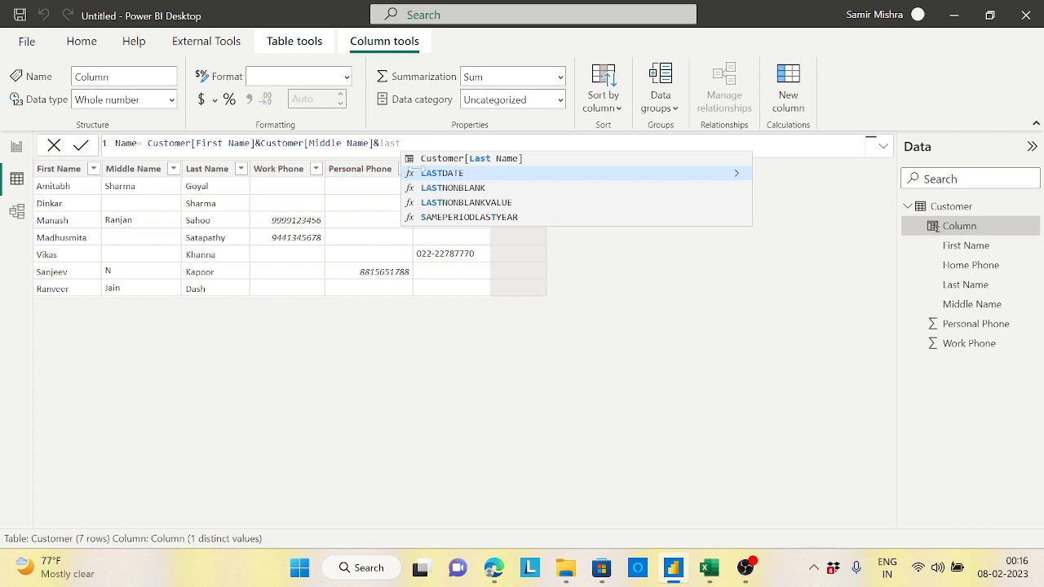
left_click(465, 159)
key("Return")
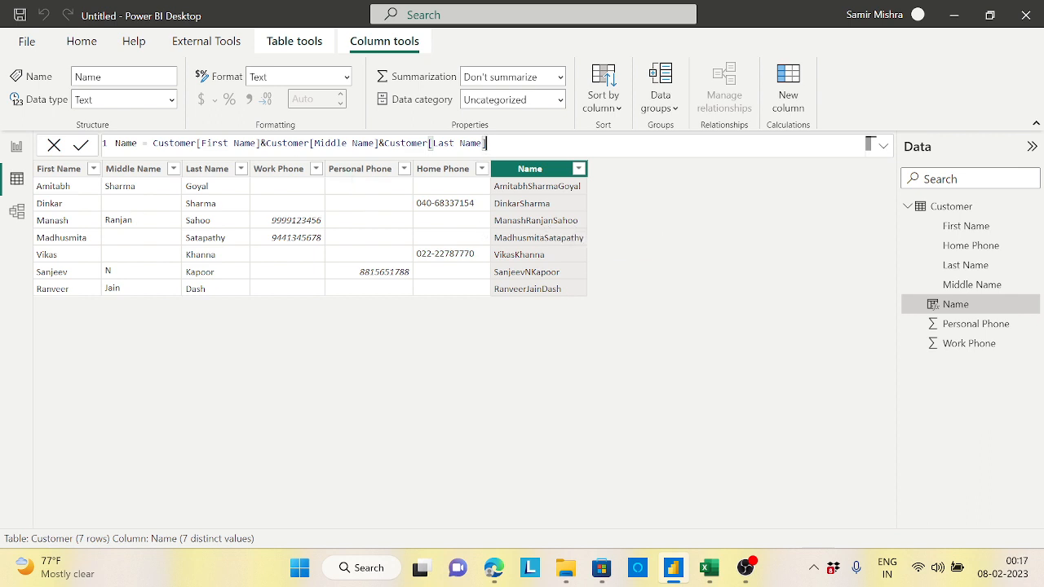
Insert a space " " between the first, middle and last names in the Name column formula, joined with &
key("Right")
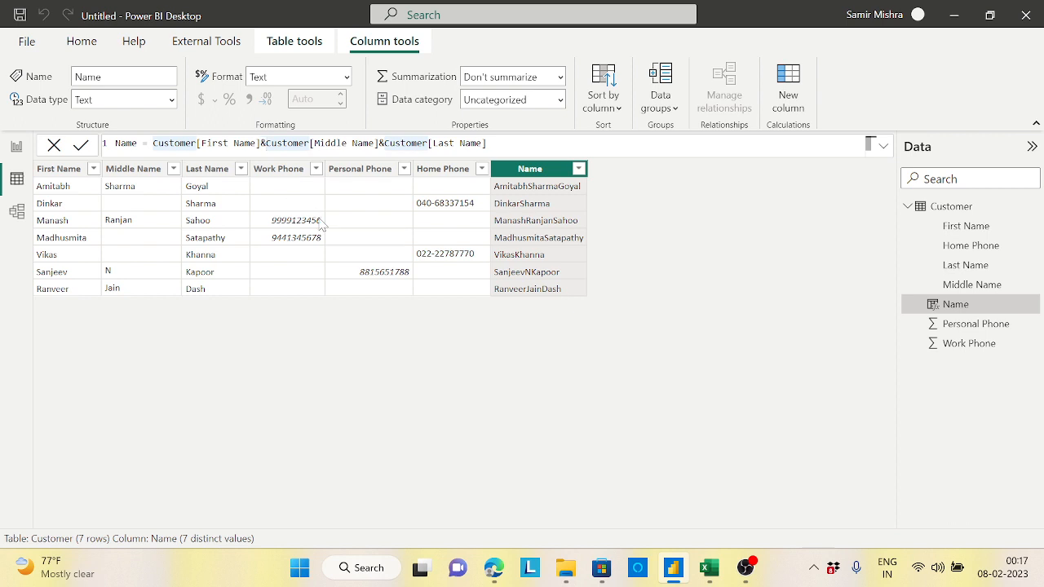
type("\" \"&")
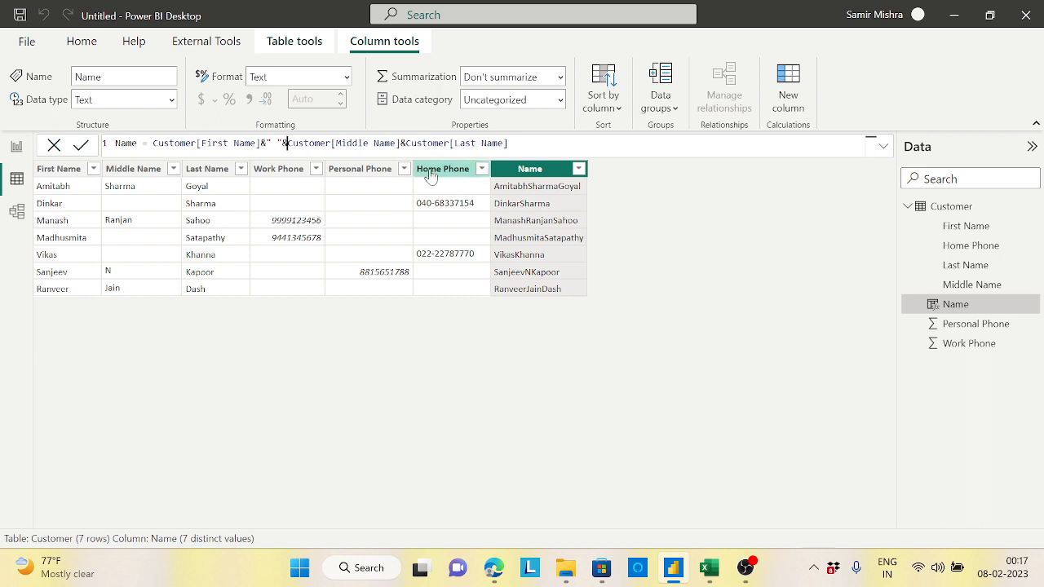
left_click(406, 144)
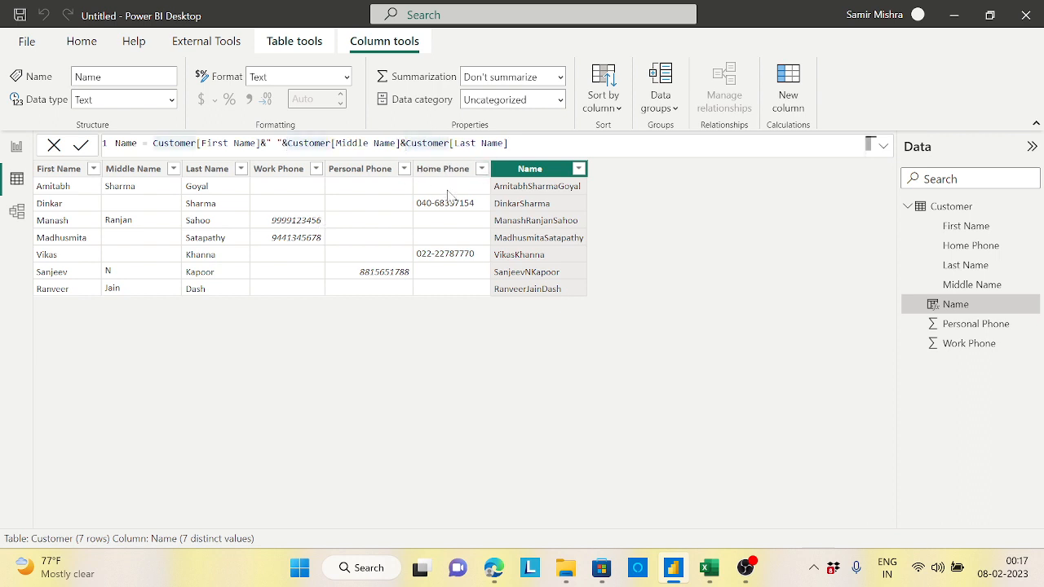
type("\" \"")
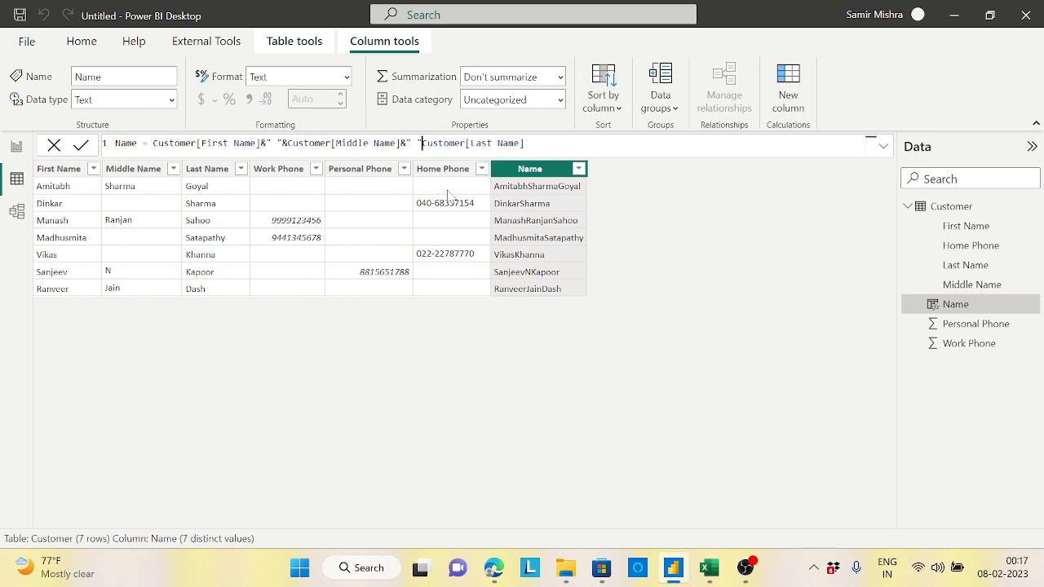
left_click(525, 144)
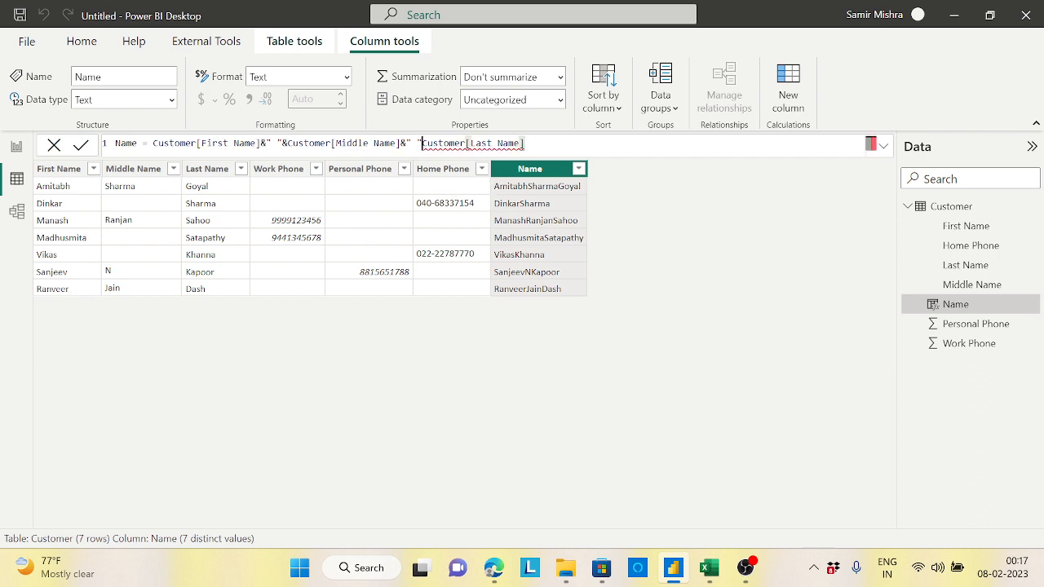
type("&")
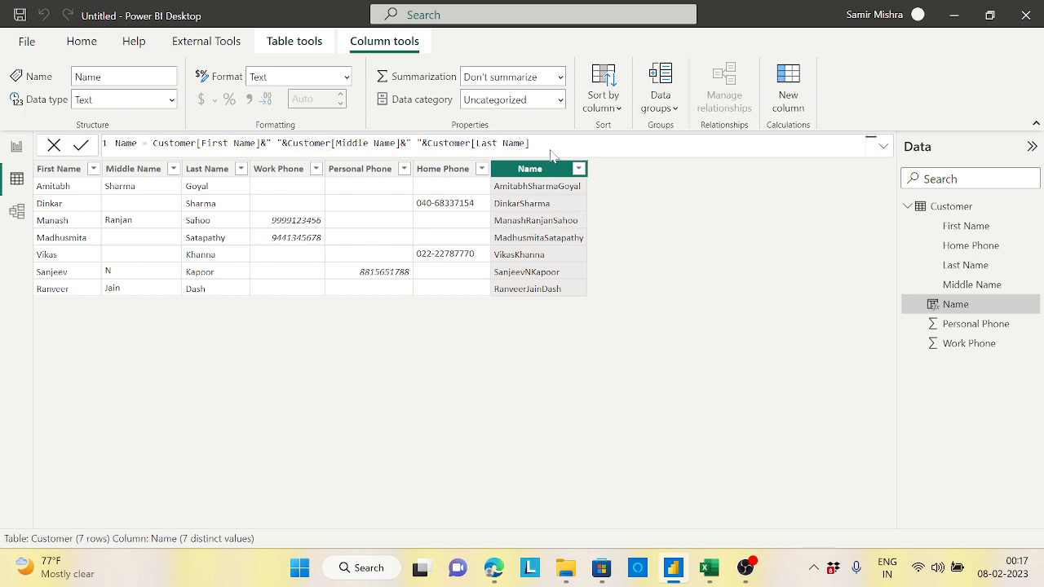
key("Return")
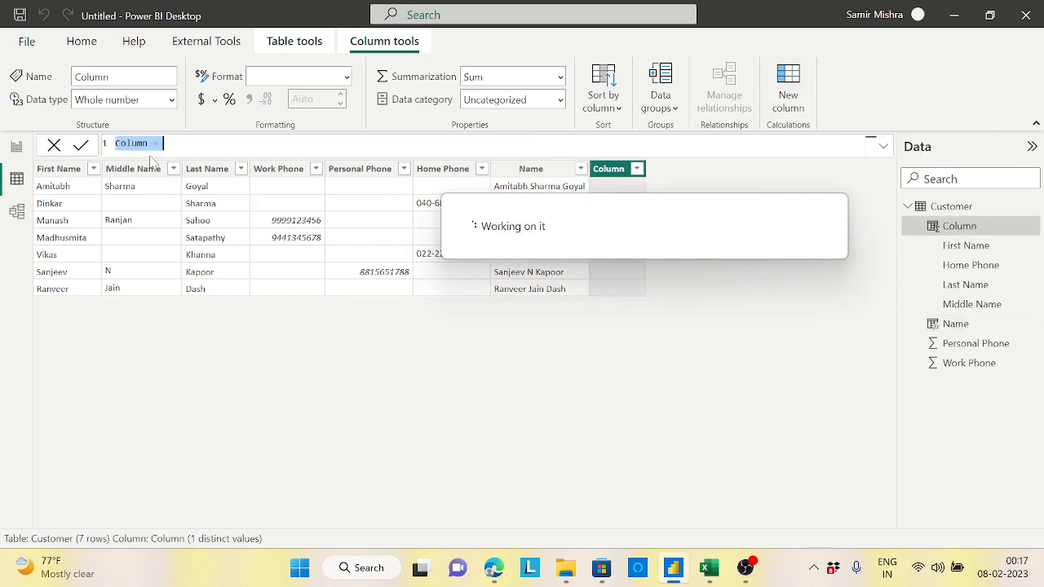
Start a new calculated column in the Customer table named Phno that uses the COALESCE function
type("Phn")
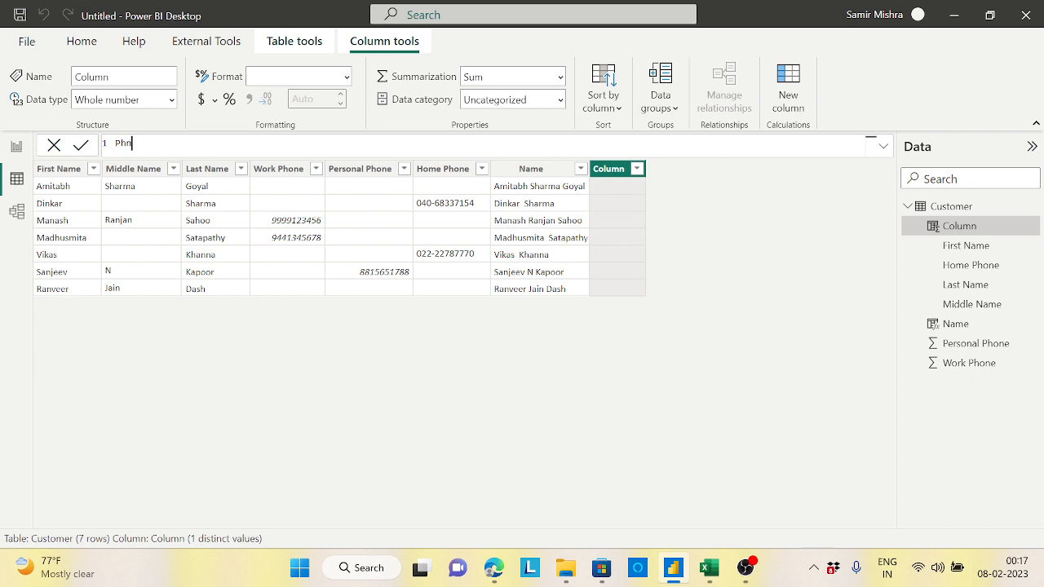
type("o=")
type("coal")
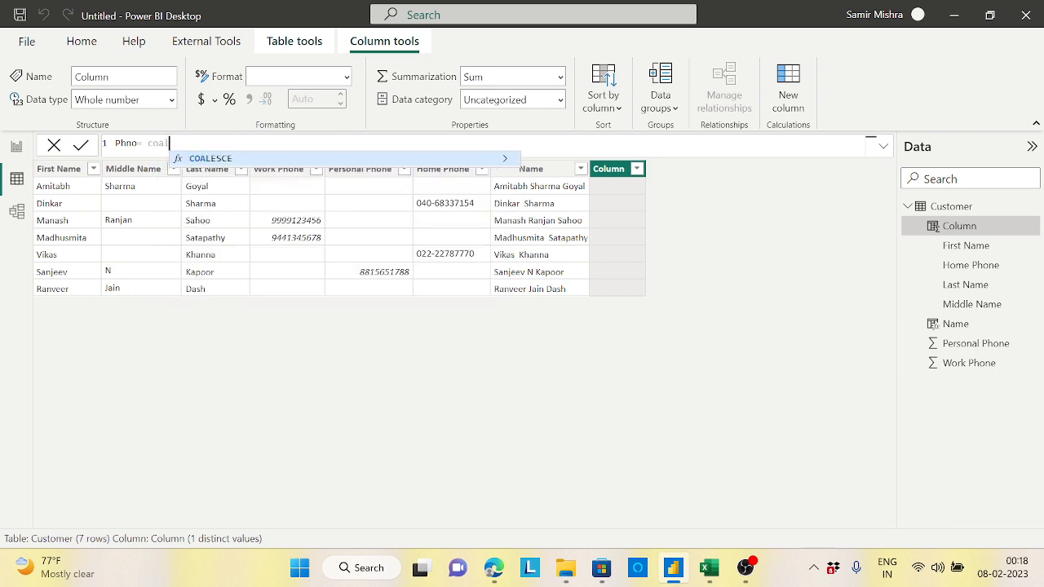
left_click(210, 162)
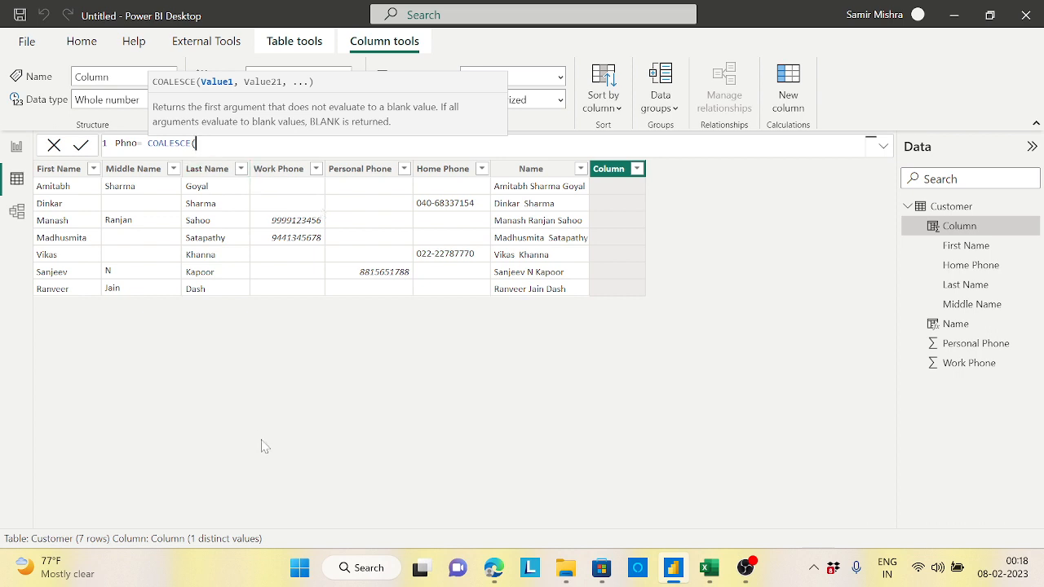
Give COALESCE the arguments Customer[Work Phone], Customer[Personal Phone] and Customer[Home Phone], and close the parenthesis
type("work")
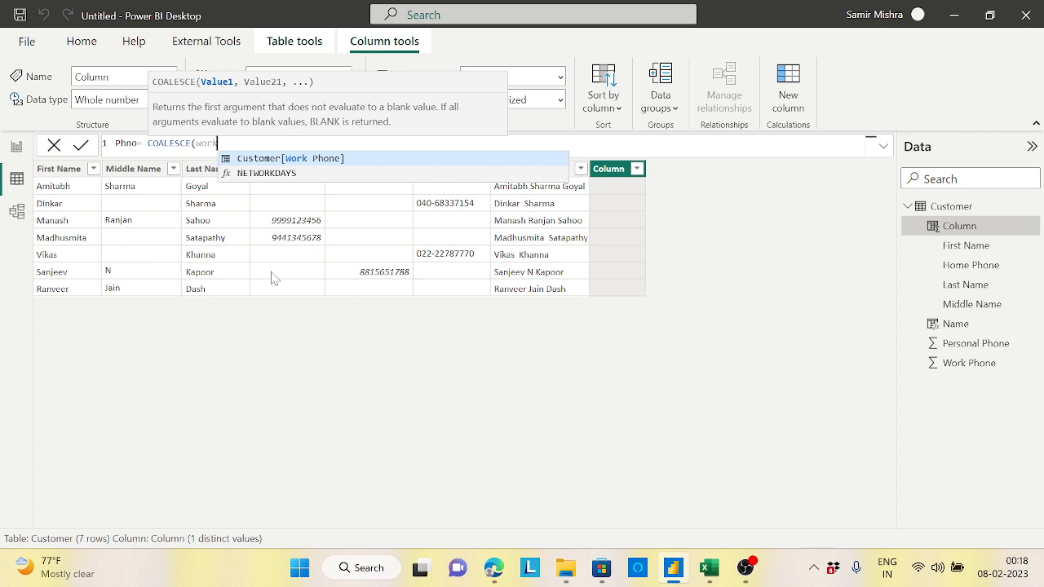
left_click(300, 160)
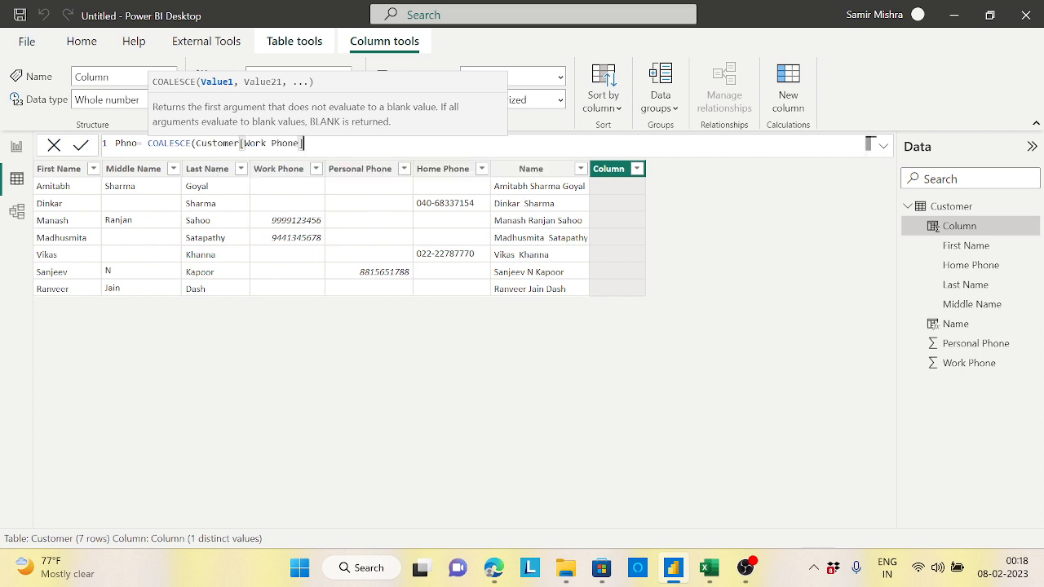
type(",")
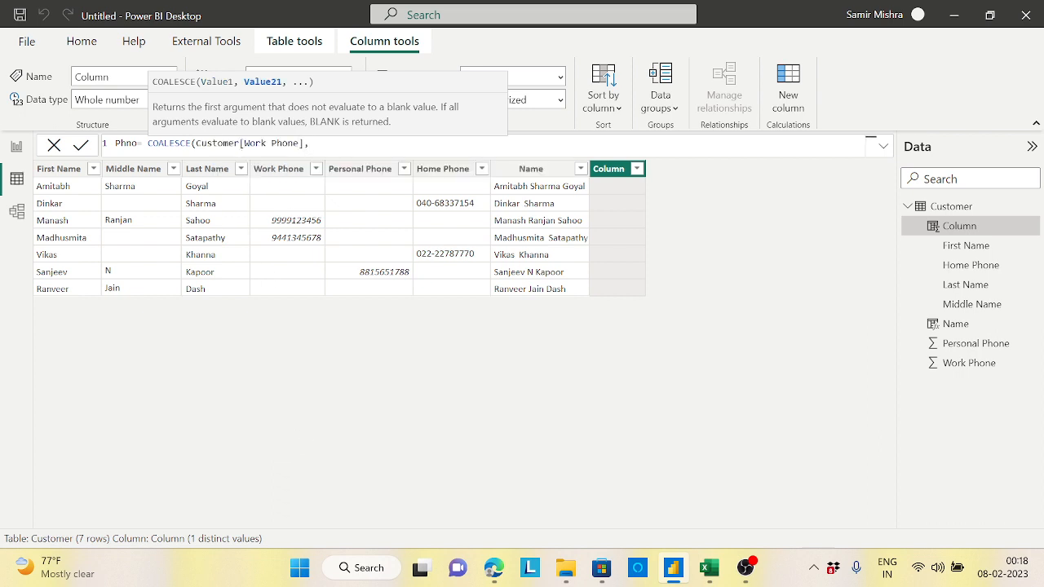
type("pers")
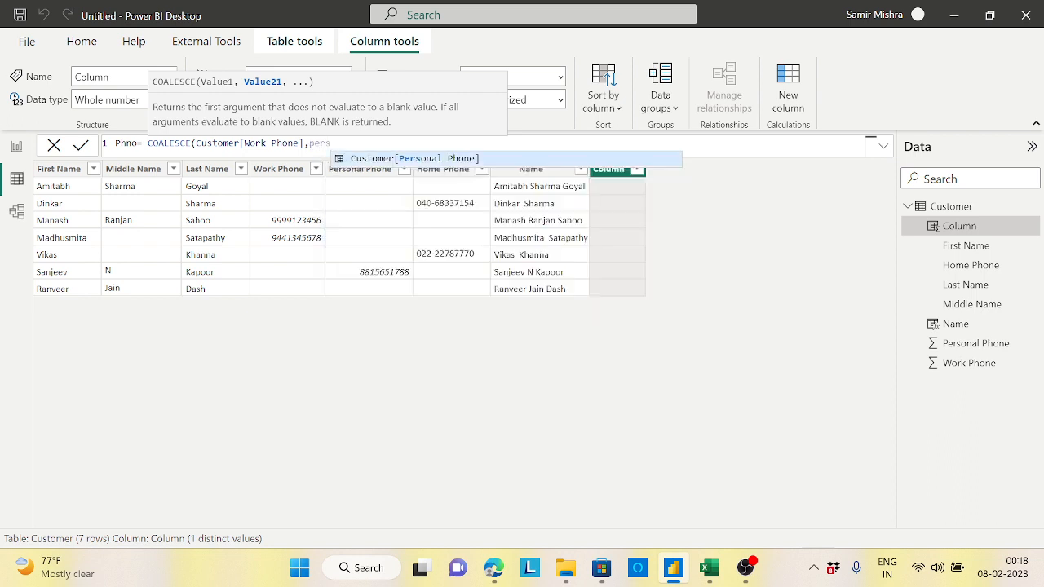
left_click(389, 159)
type(",")
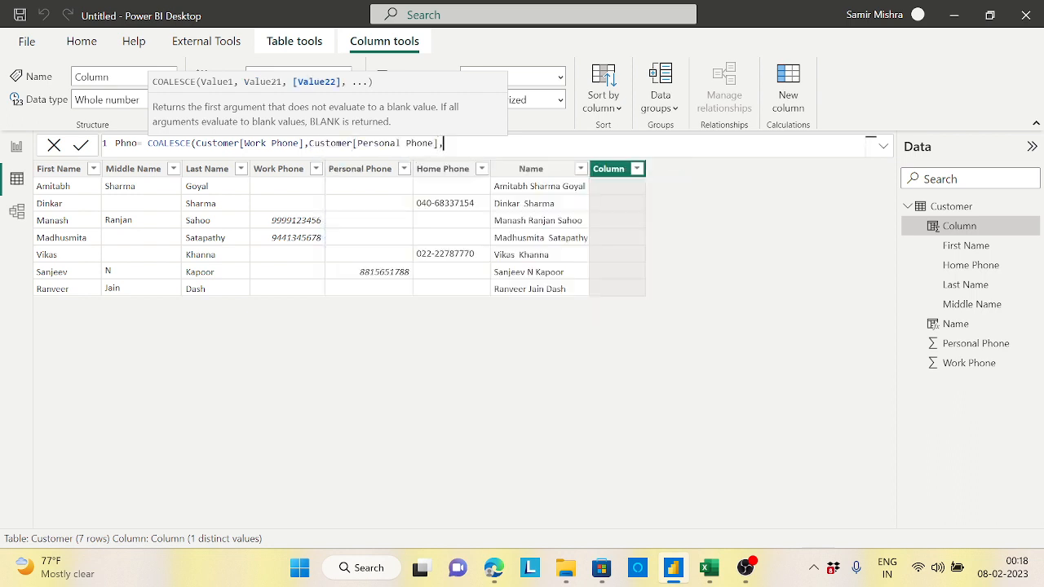
type("home")
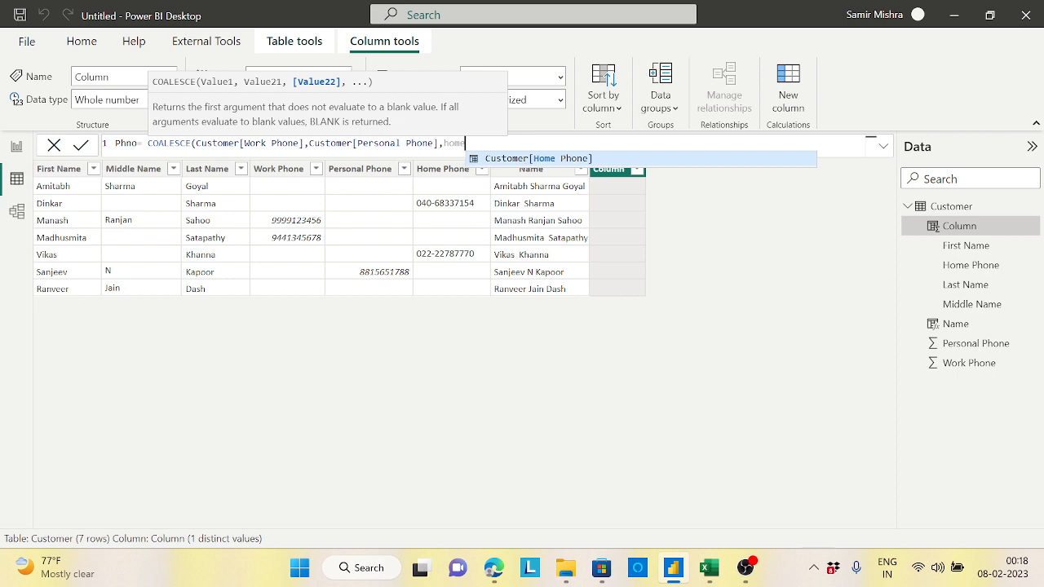
key("Tab")
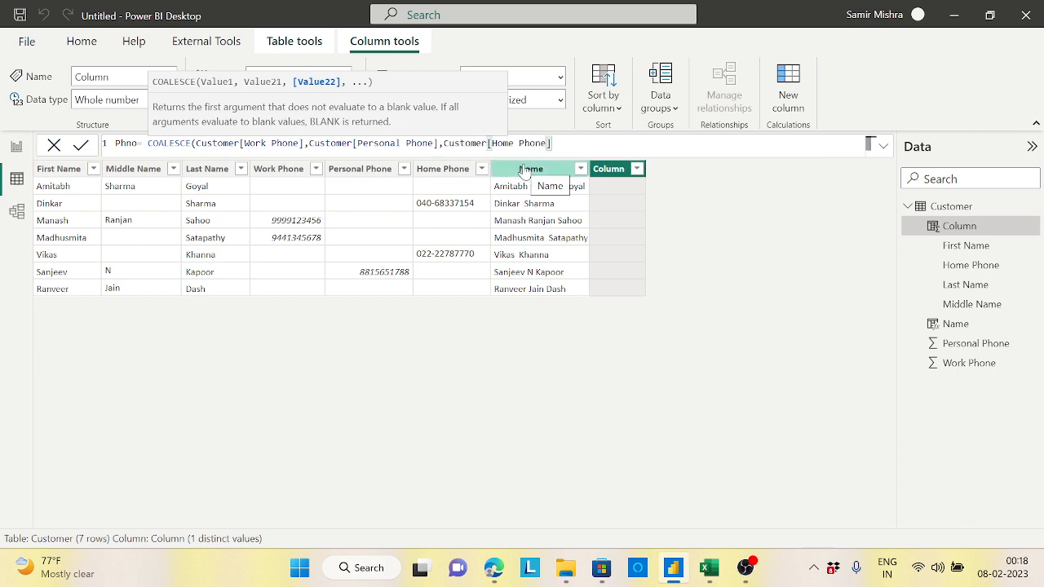
type(")")
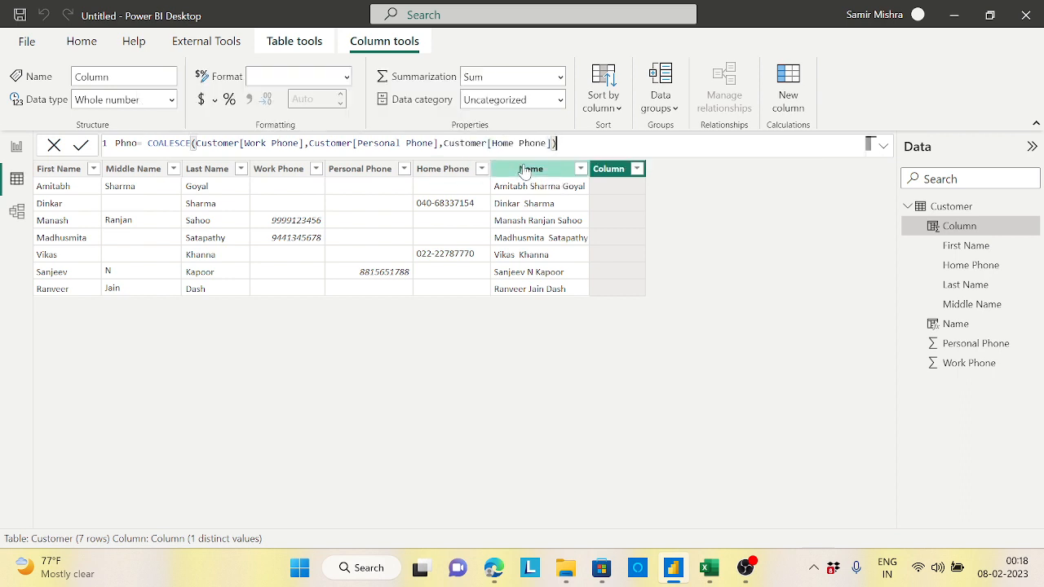
Enlarge the formula text and commit the Phno column formula
key("ctrl+plus")
key("ctrl+plus")
key("ctrl+plus")
key("ctrl+plus")
key("ctrl+plus")
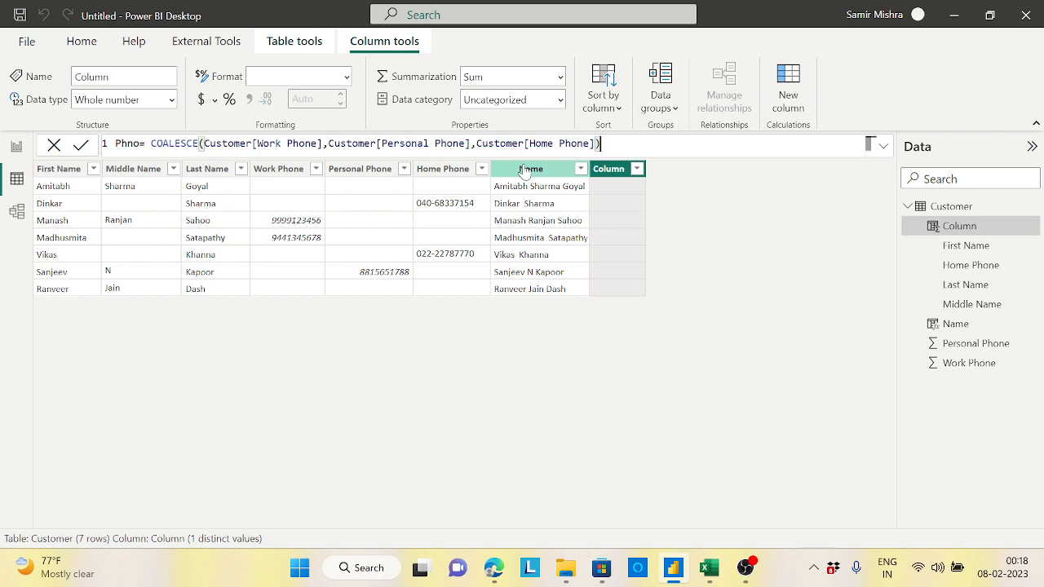
key("ctrl+plus")
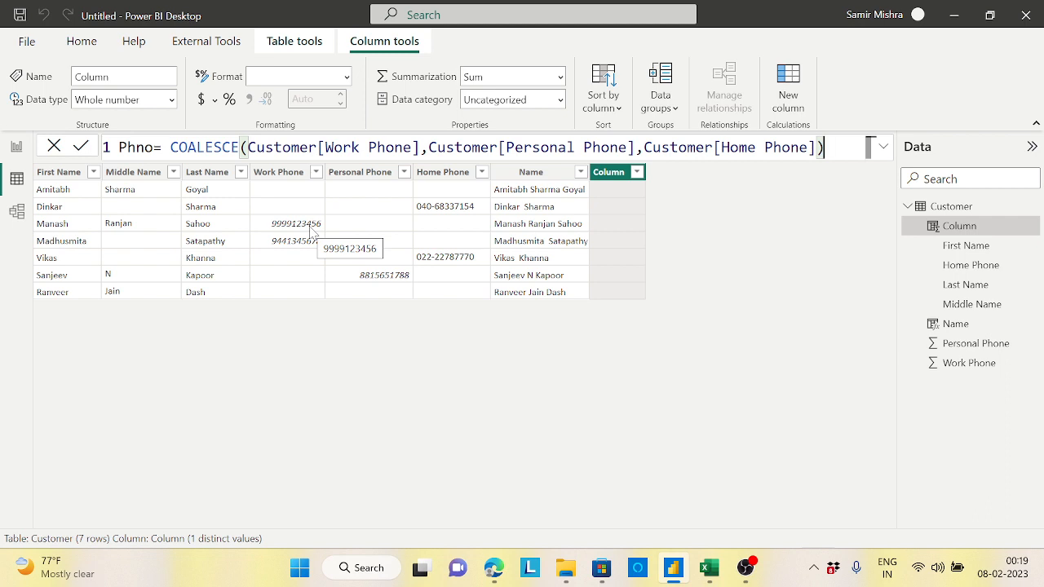
key("Return")
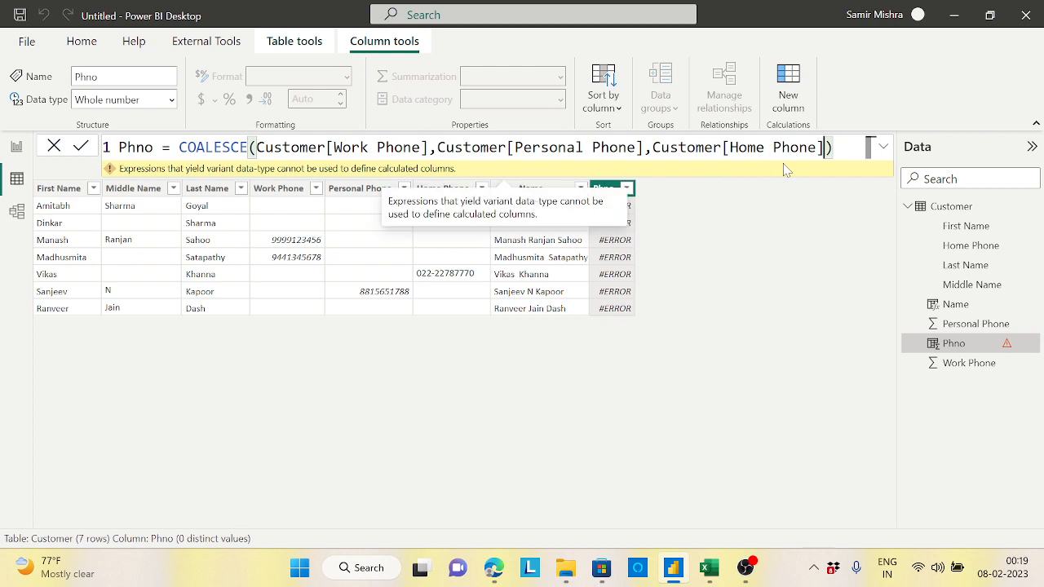
Add "Not Available" as the last COALESCE argument in the Phno formula and commit it
type(",")
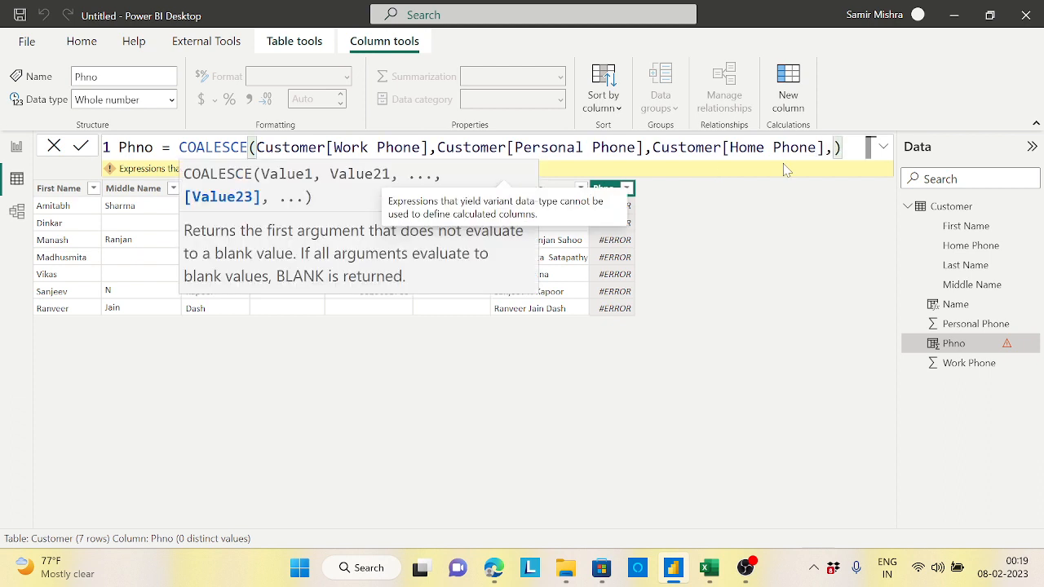
type("\"")
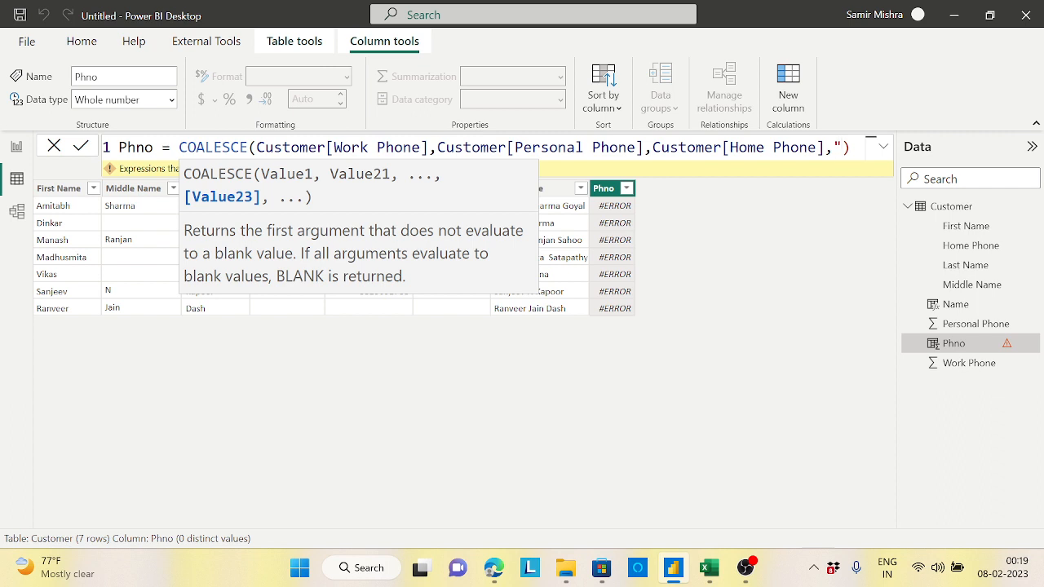
type("Not ")
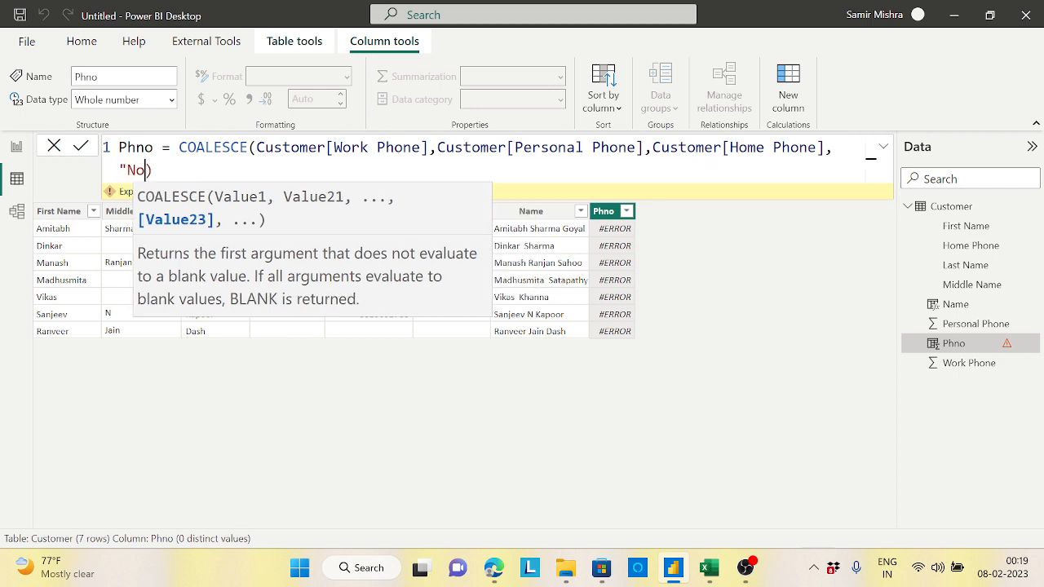
type("A")
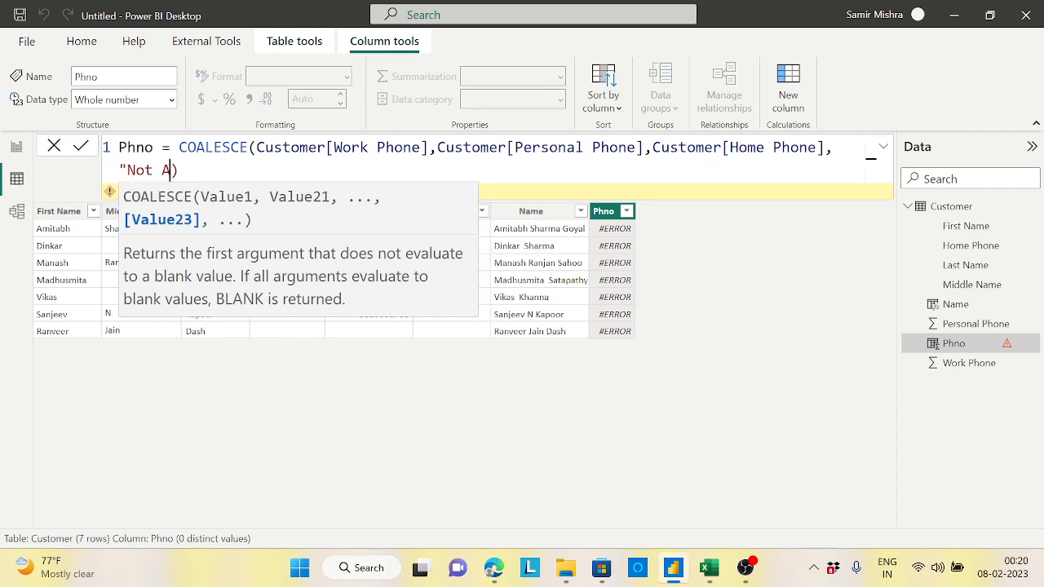
type("vailable\"")
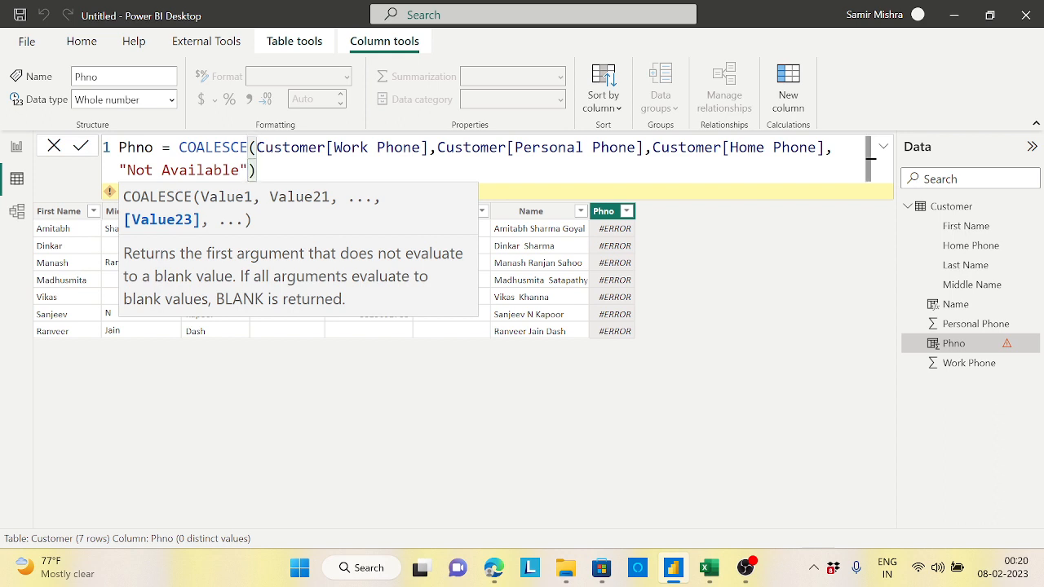
key("Right")
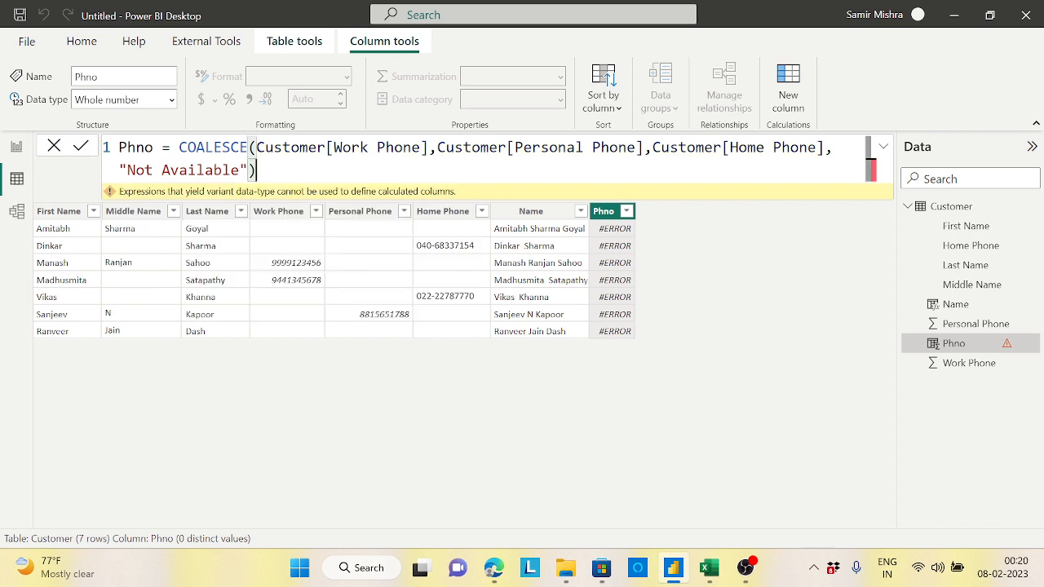
key("Return")
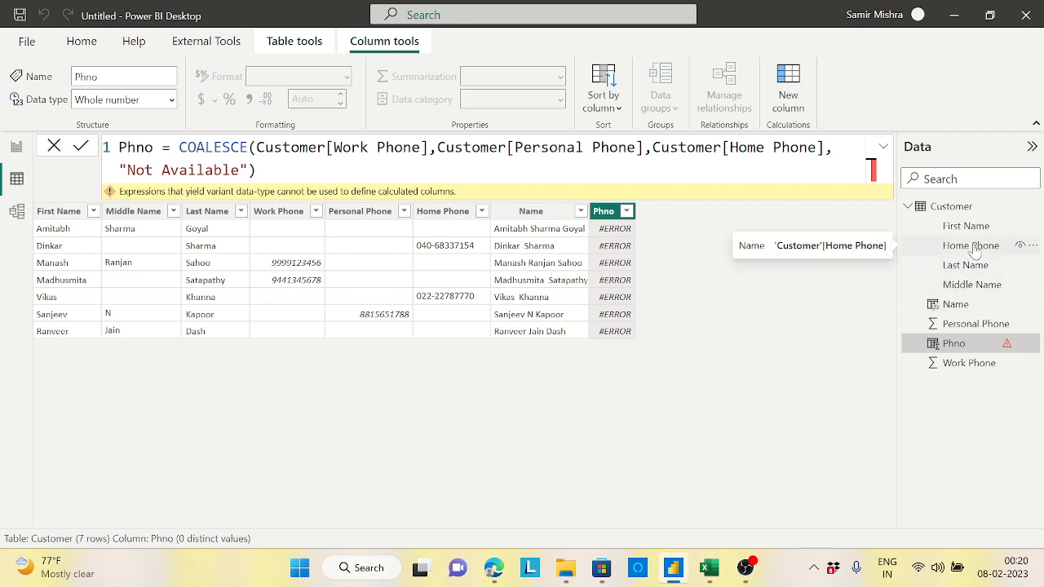
Set the data type of the Personal Phone and Work Phone columns to Text, and select the Phno column to check it
left_click(964, 329)
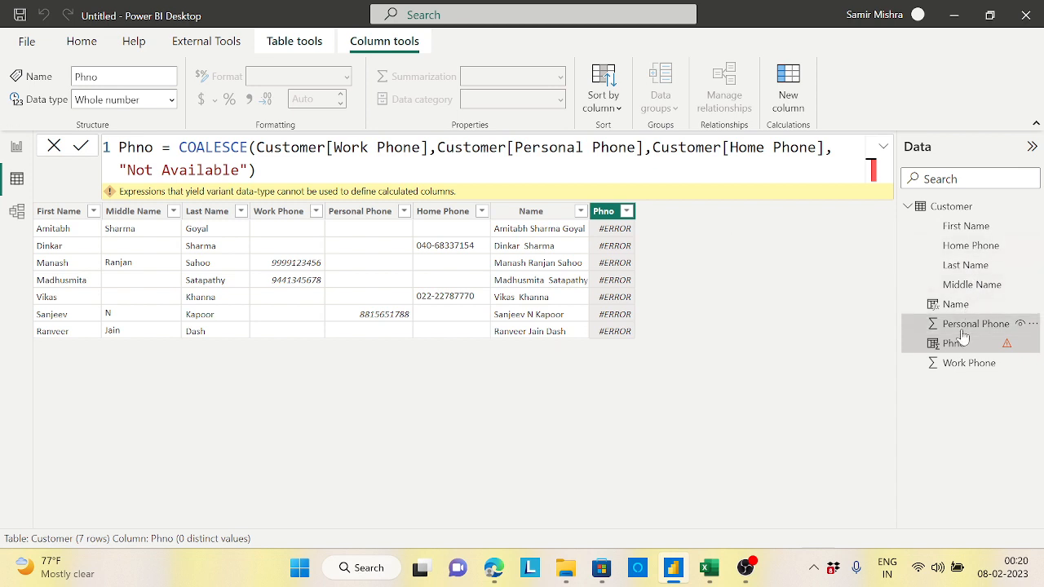
left_click(172, 100)
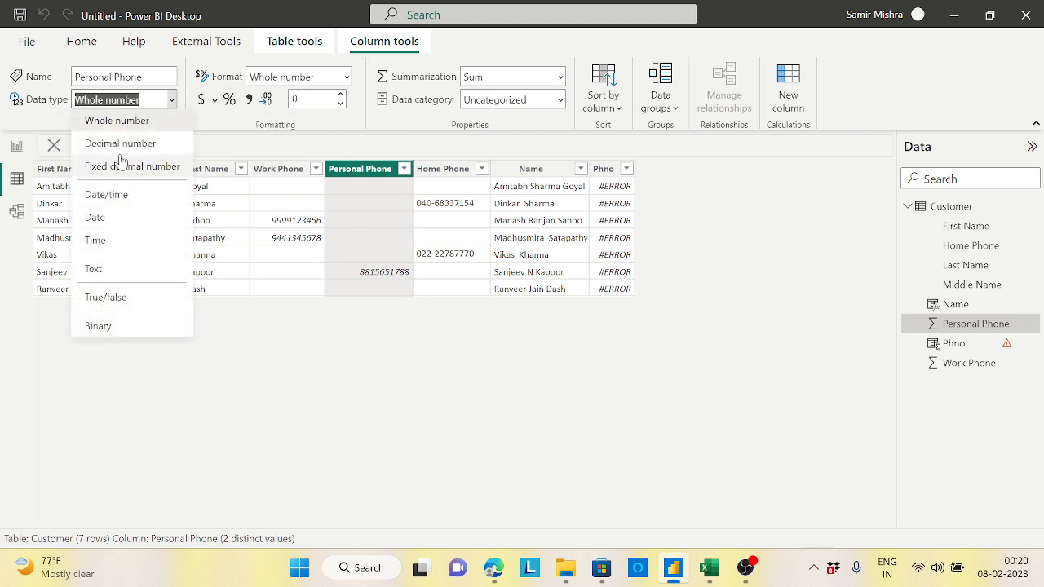
left_click(115, 270)
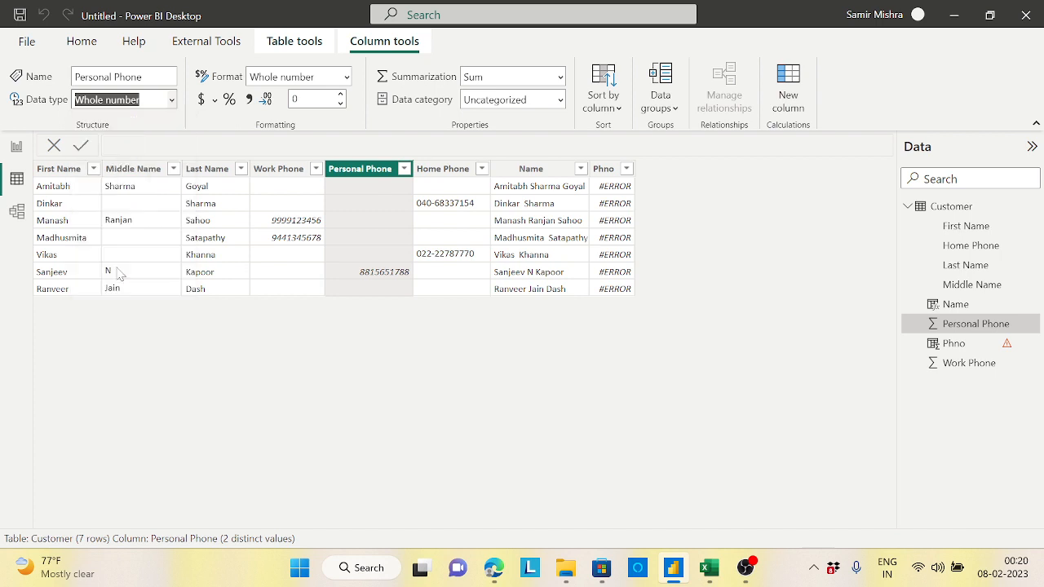
left_click(968, 367)
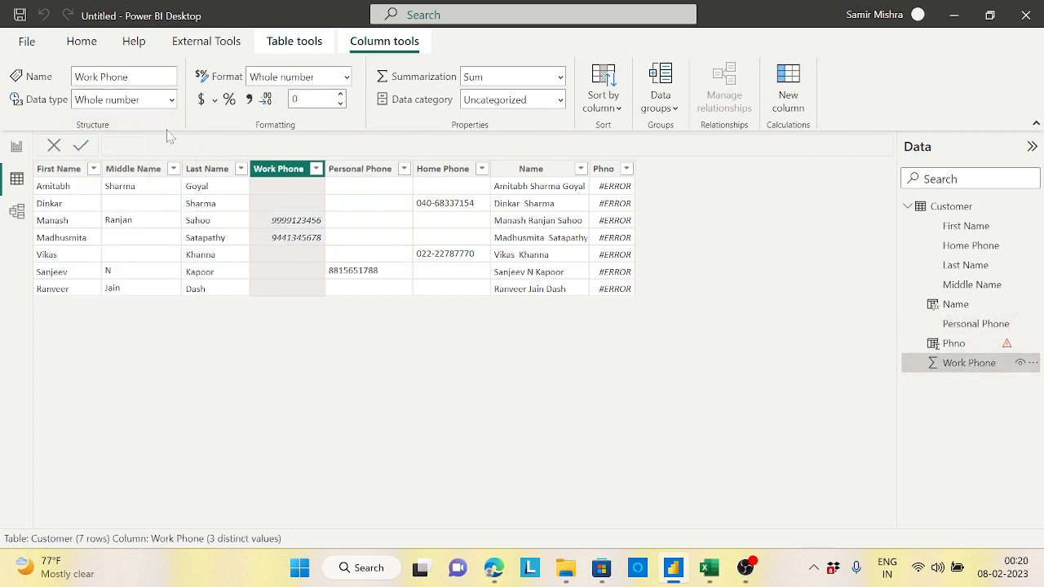
left_click(172, 100)
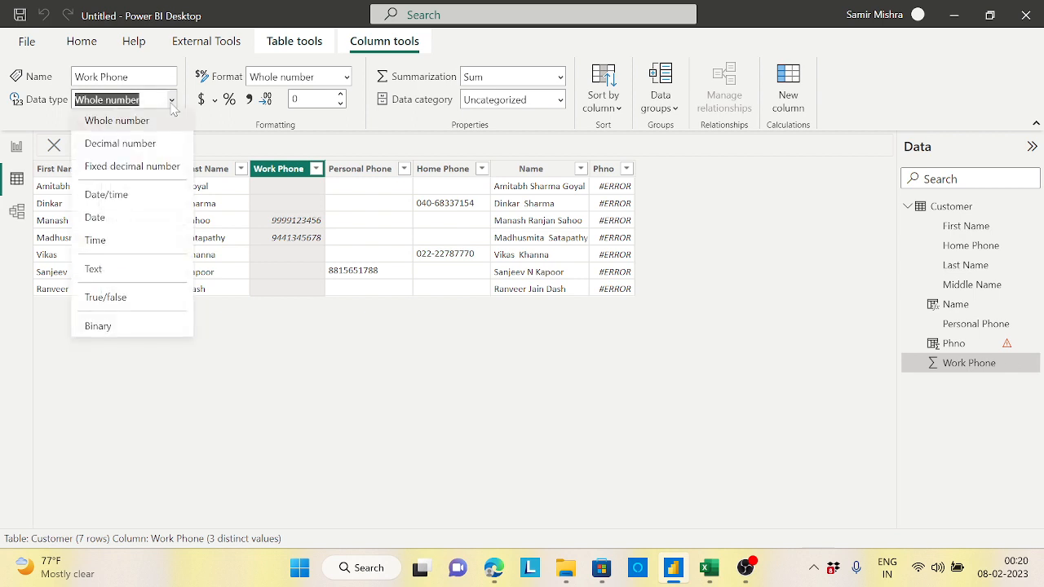
left_click(95, 272)
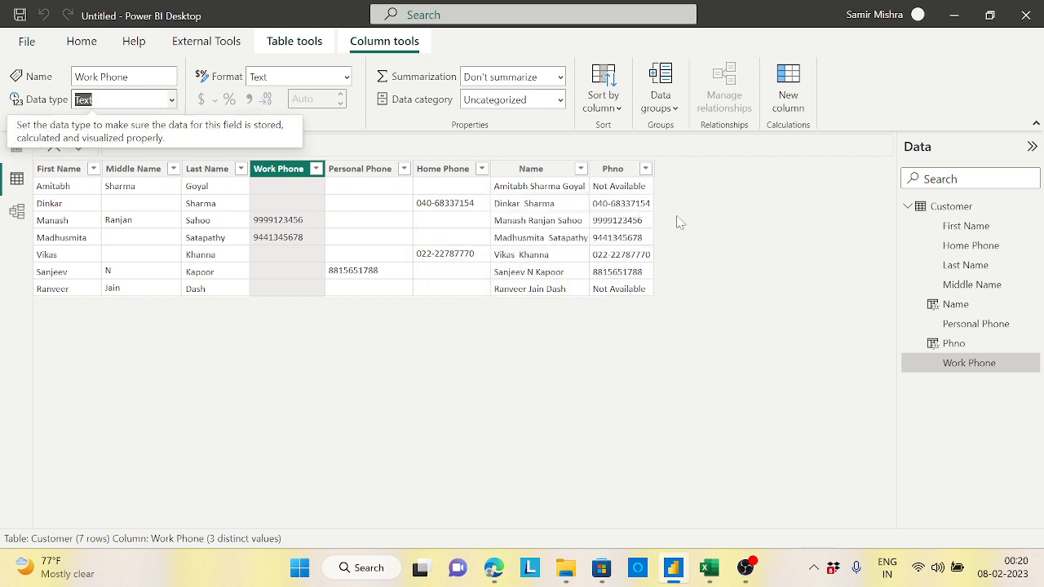
left_click(613, 168)
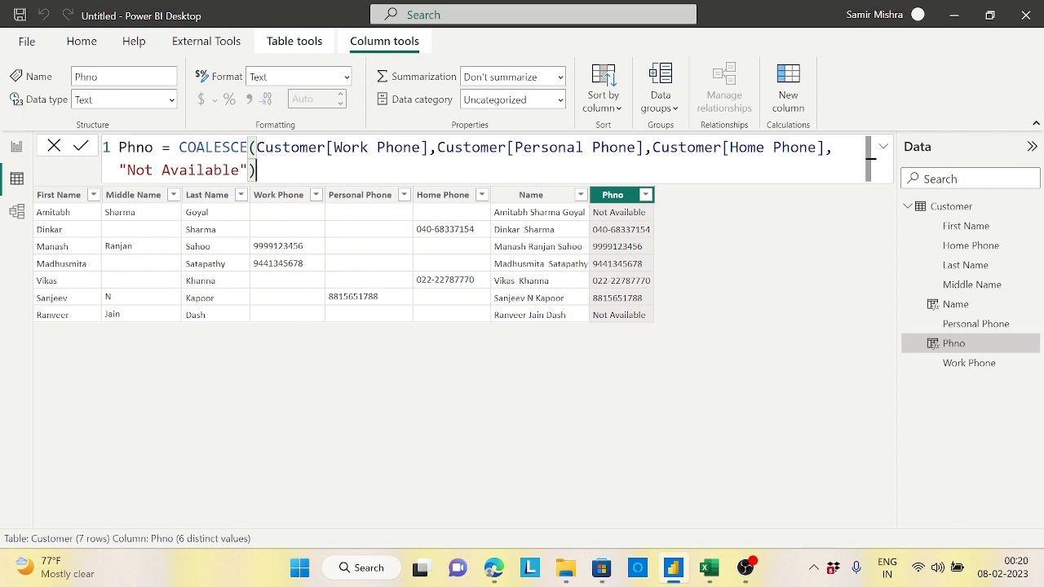
Remove the "Not Available" argument and its preceding comma from the Phno COALESCE formula and commit it
left_click_drag(248, 170, 120, 170)
key("BackSpace")
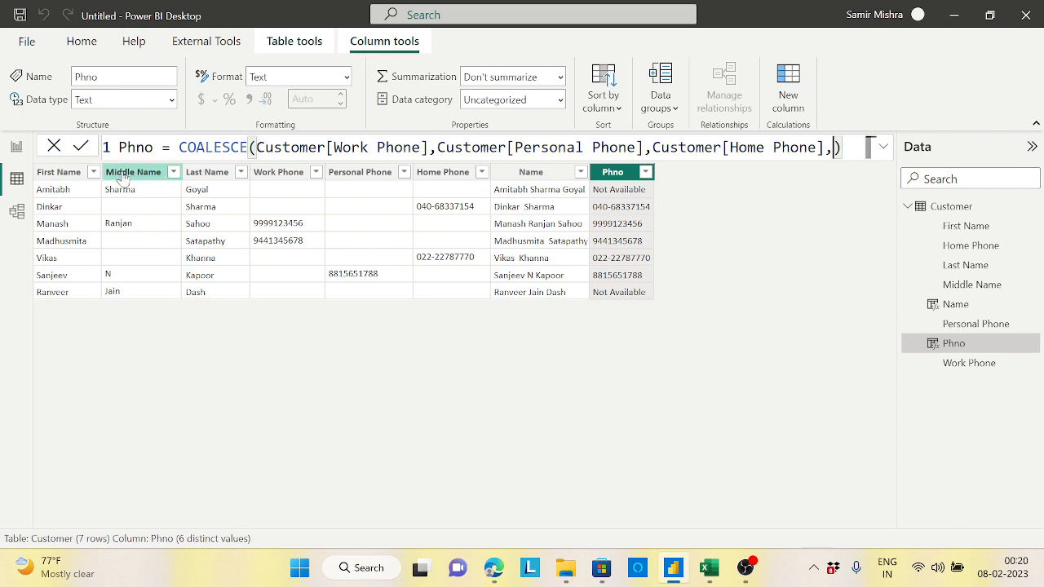
key("BackSpace")
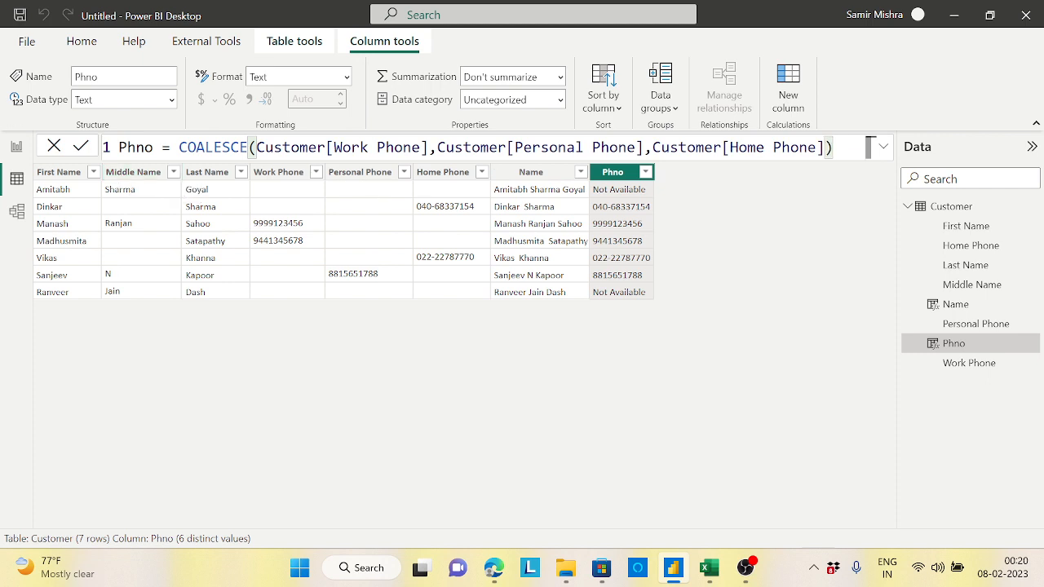
left_click(871, 147)
key("Return")
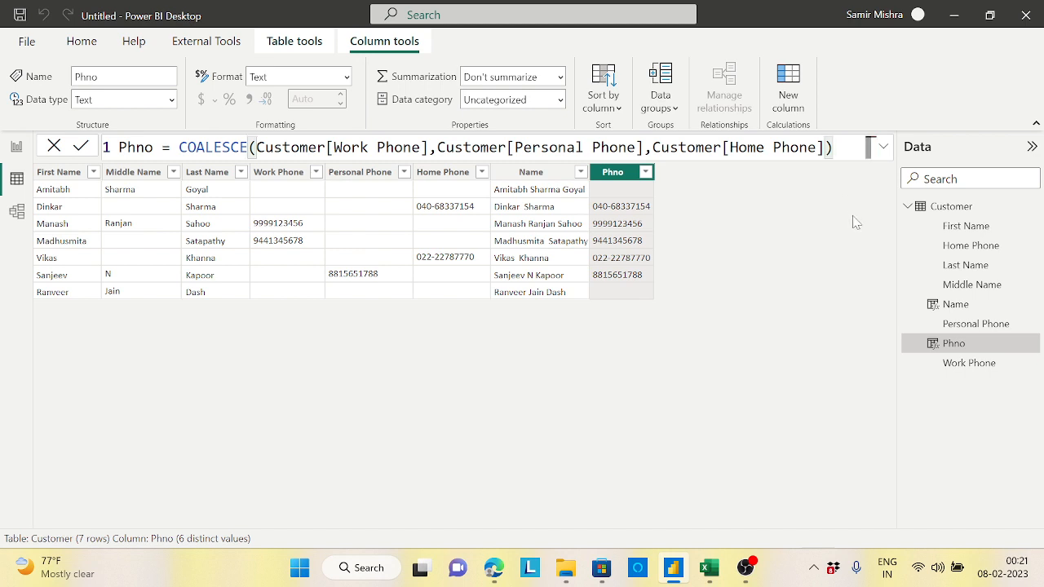
Restore "Not Available" as the fallback argument after Customer[Home Phone] in the Phno formula and commit it
type(",\"")
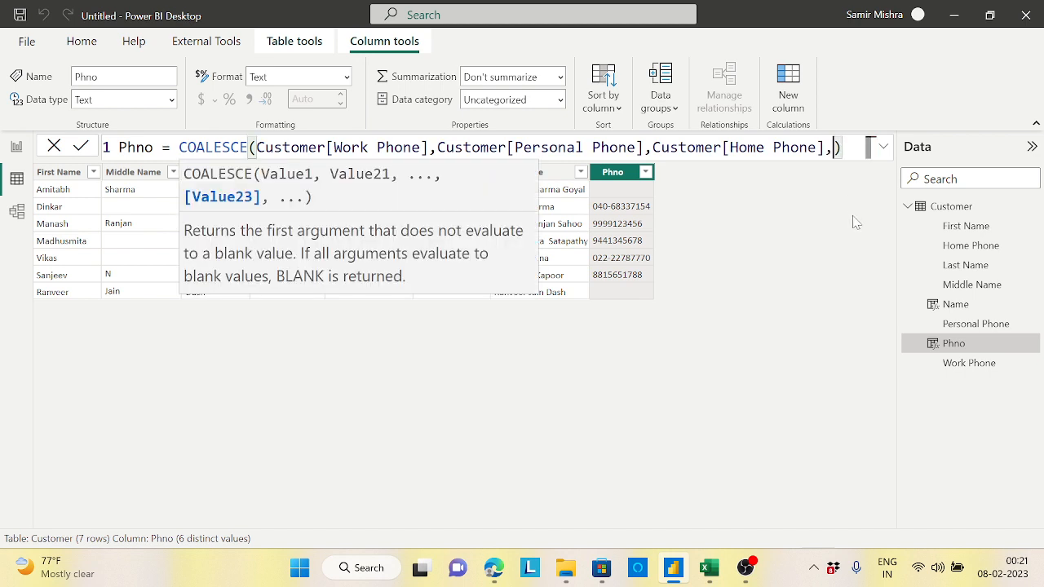
type("Not ")
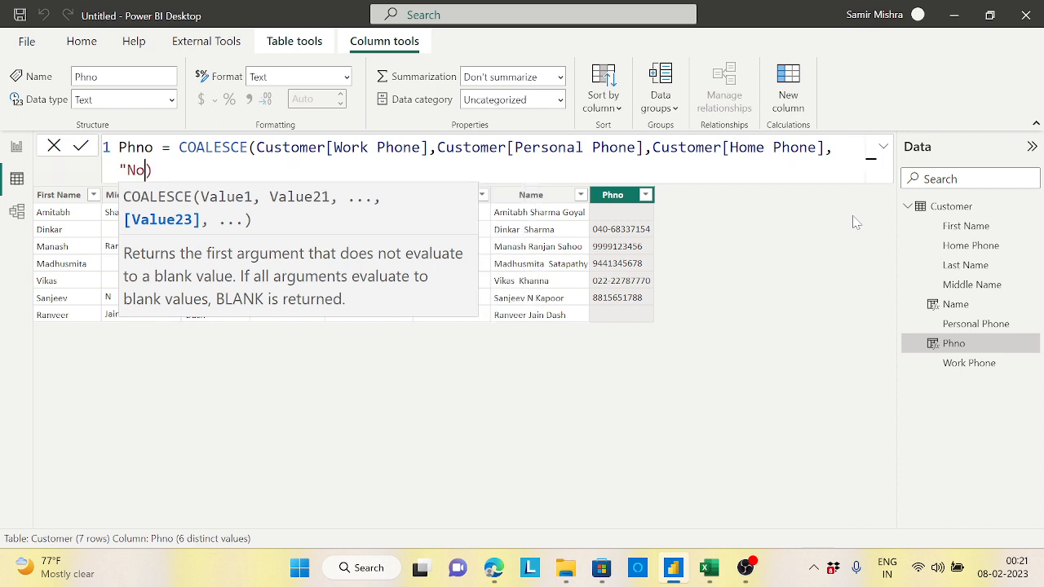
type("ava")
key("BackSpace")
key("BackSpace")
key("BackSpace")
type("Available\"")
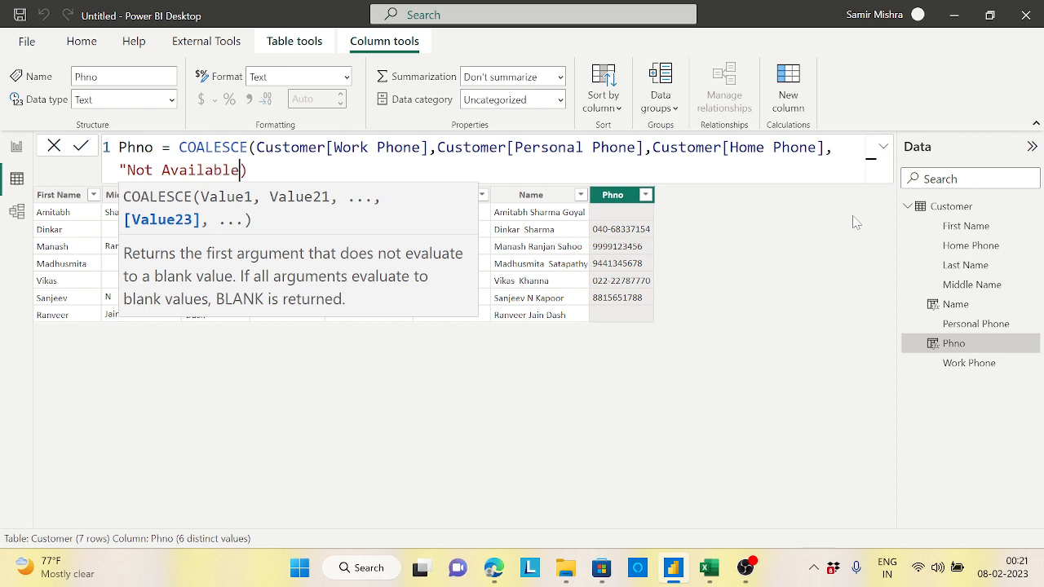
left_click(293, 172)
key("Return")
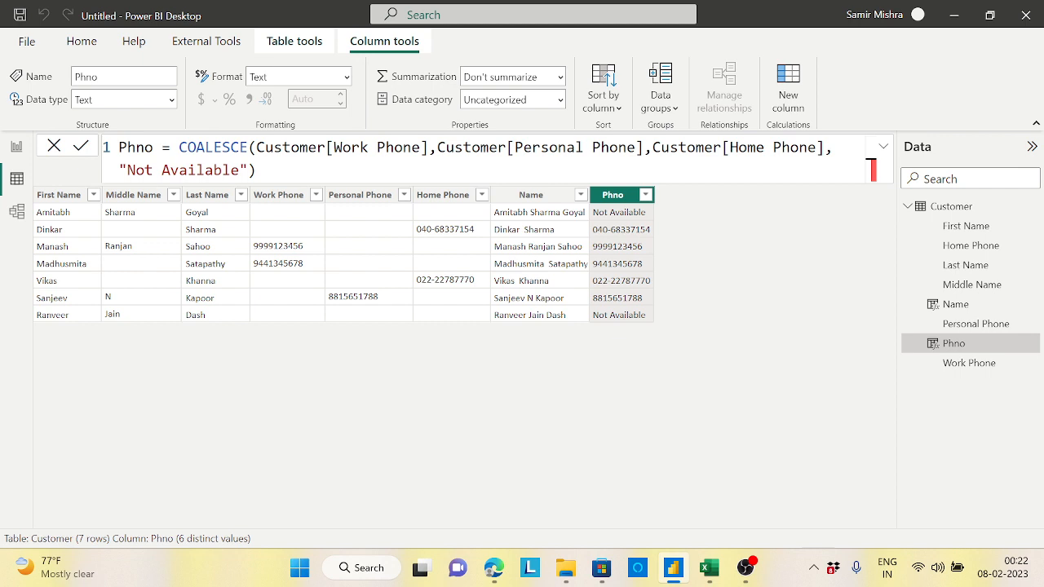
left_click(746, 568)
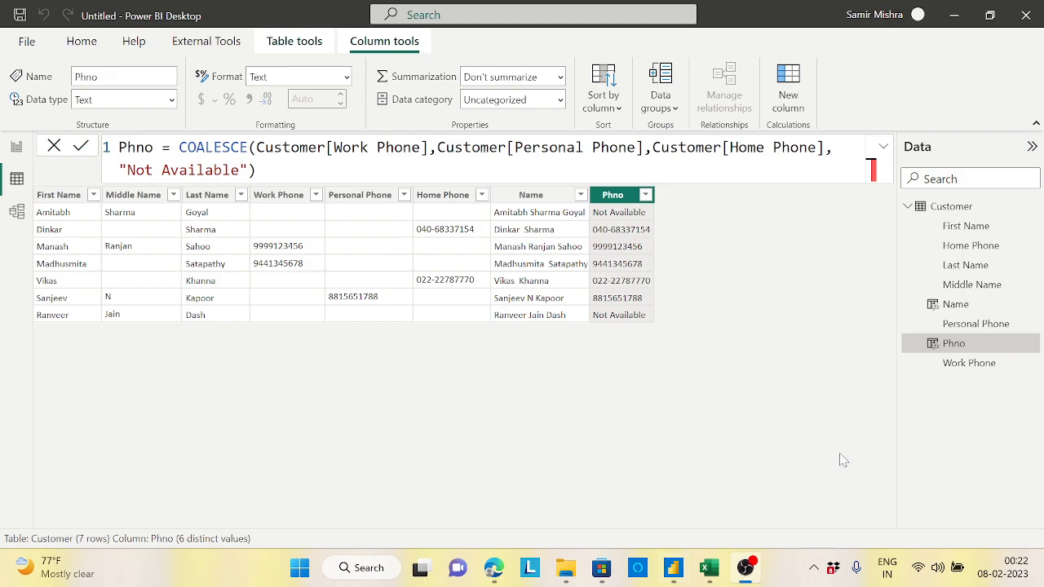